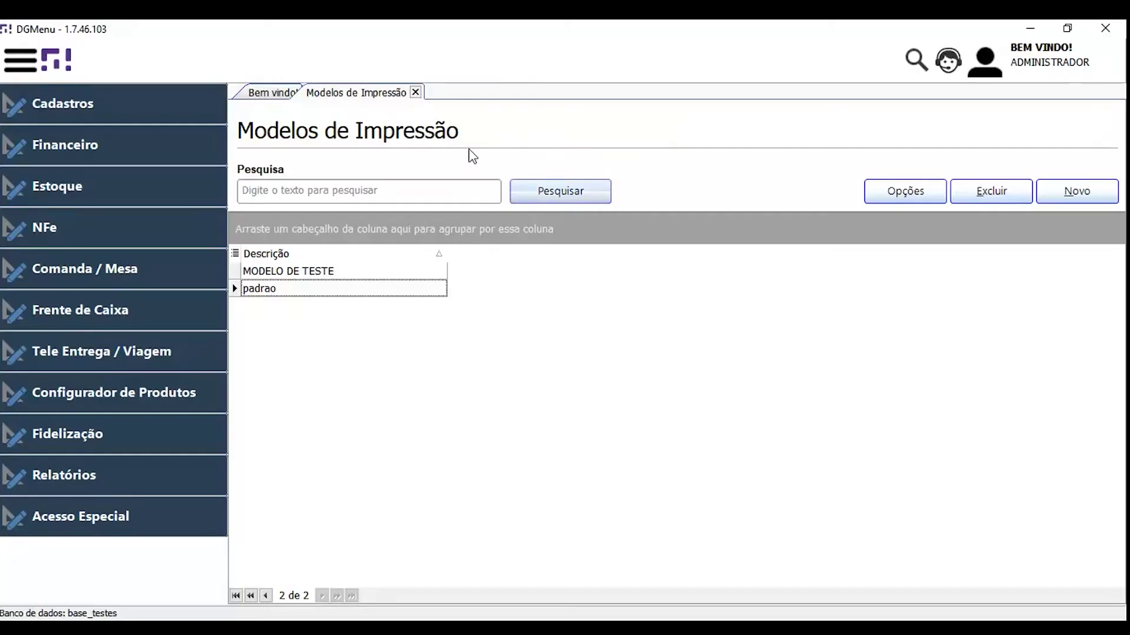
Close the open Modelos de Impressão page, reopen it from the Cadastros entry Modelo de Impressão Pedido, and list all print models
left_click(419, 93)
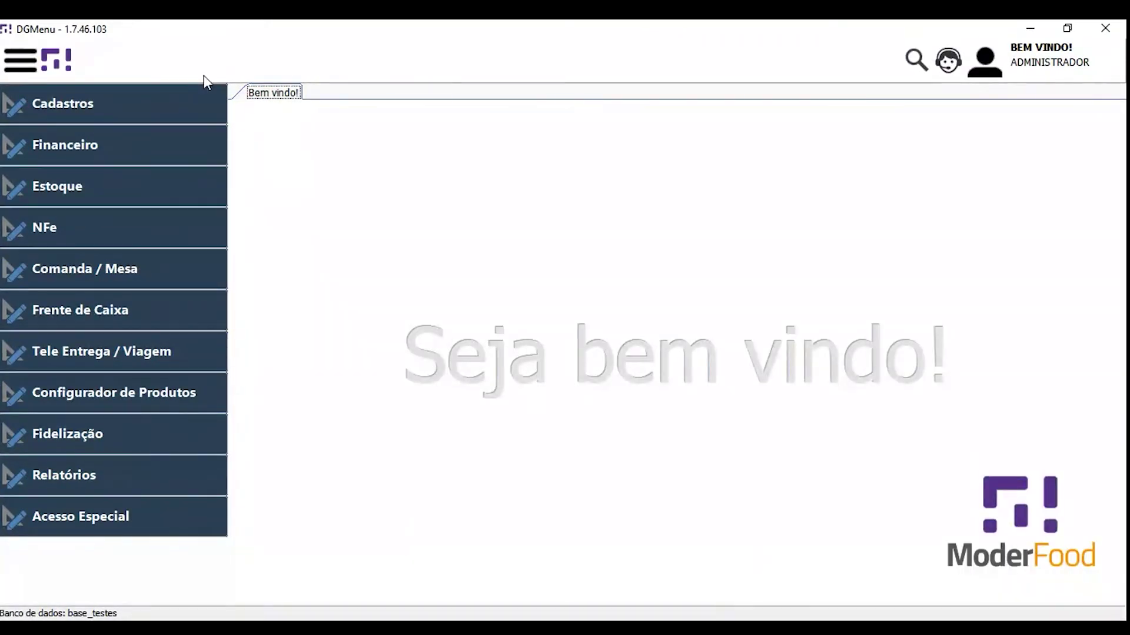
left_click(192, 106)
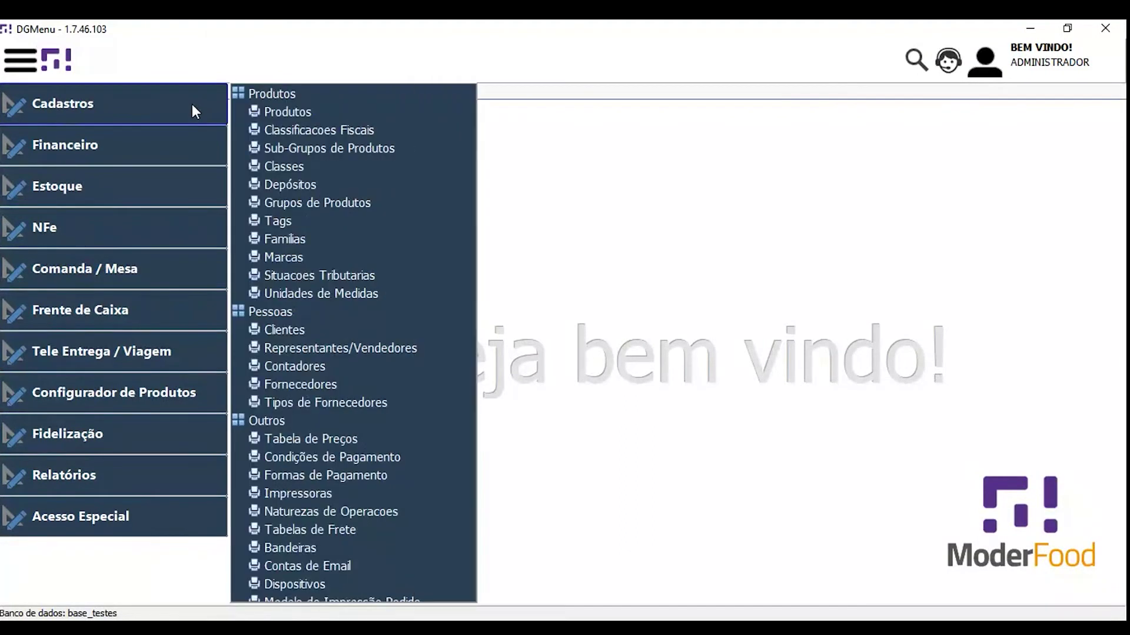
scroll(377, 275, "down", 3)
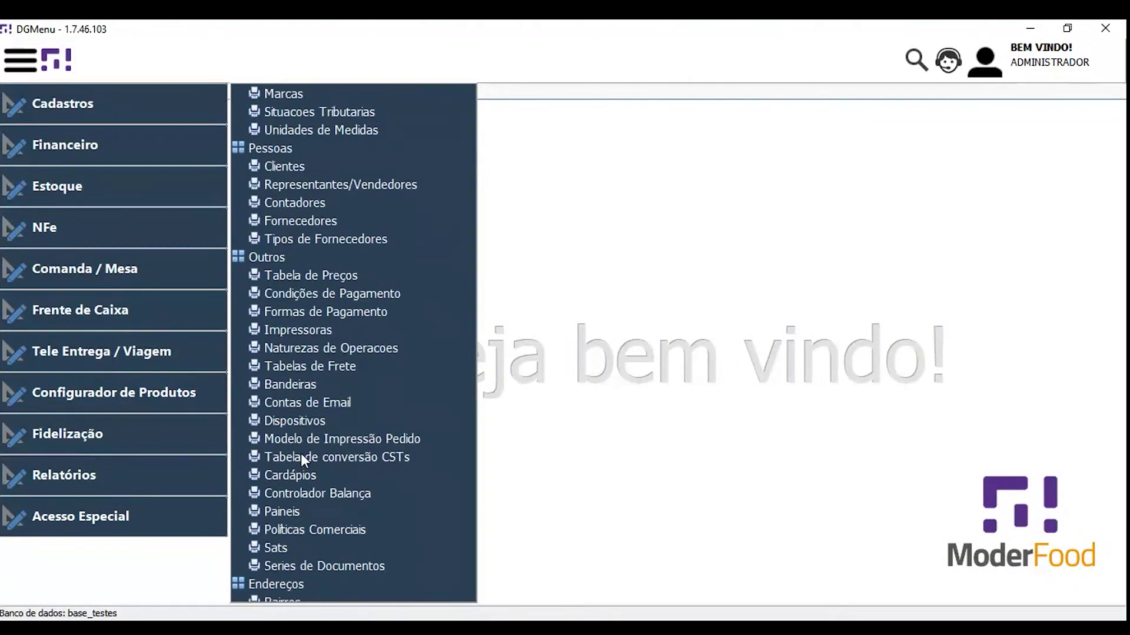
left_click(301, 438)
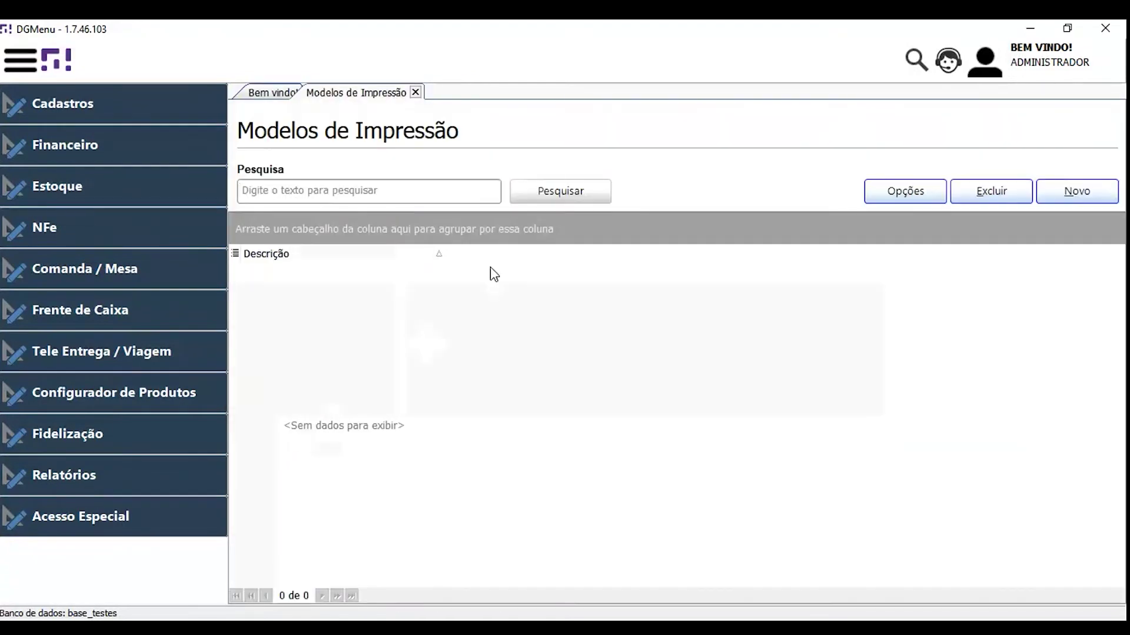
left_click(564, 191)
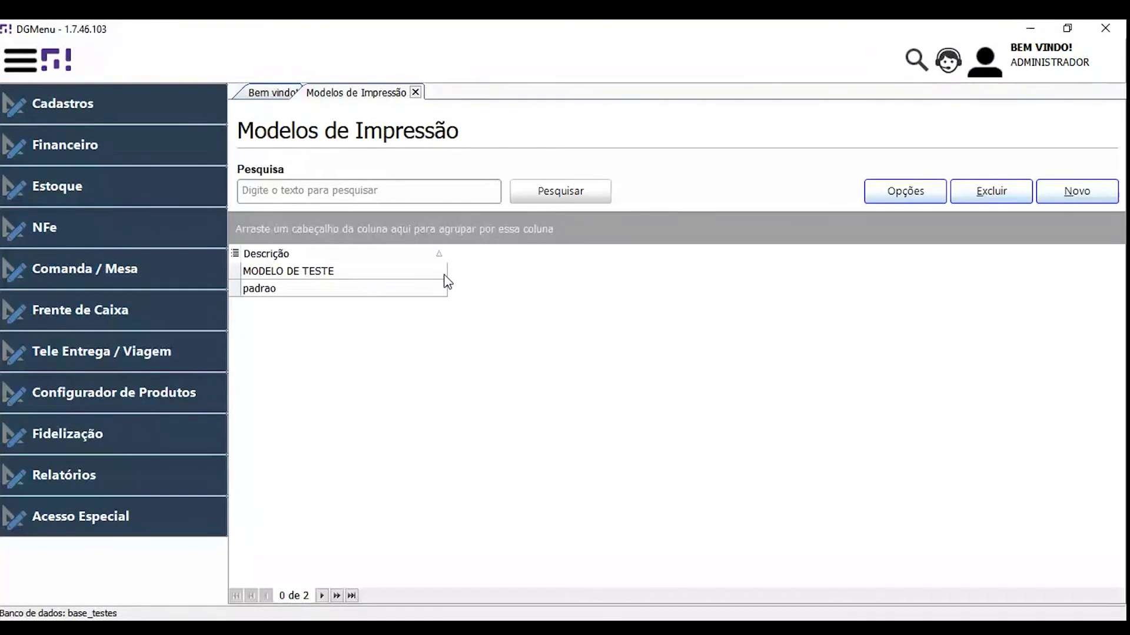
Open the print model "padrao" for editing from the Modelos de Impressão list
left_click(433, 190)
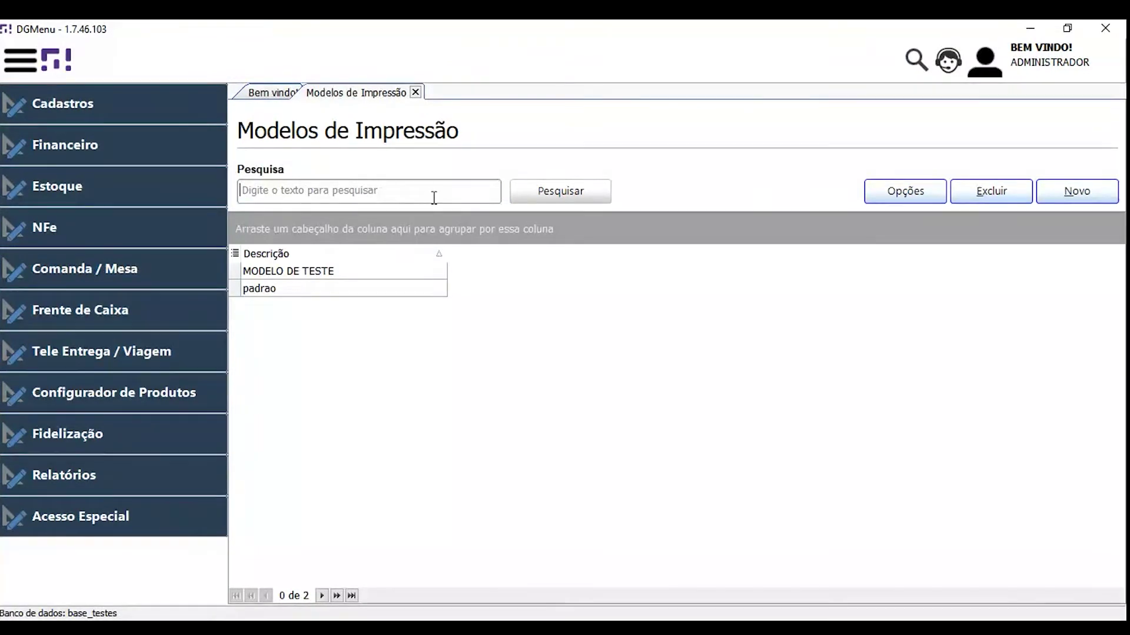
left_click(414, 292)
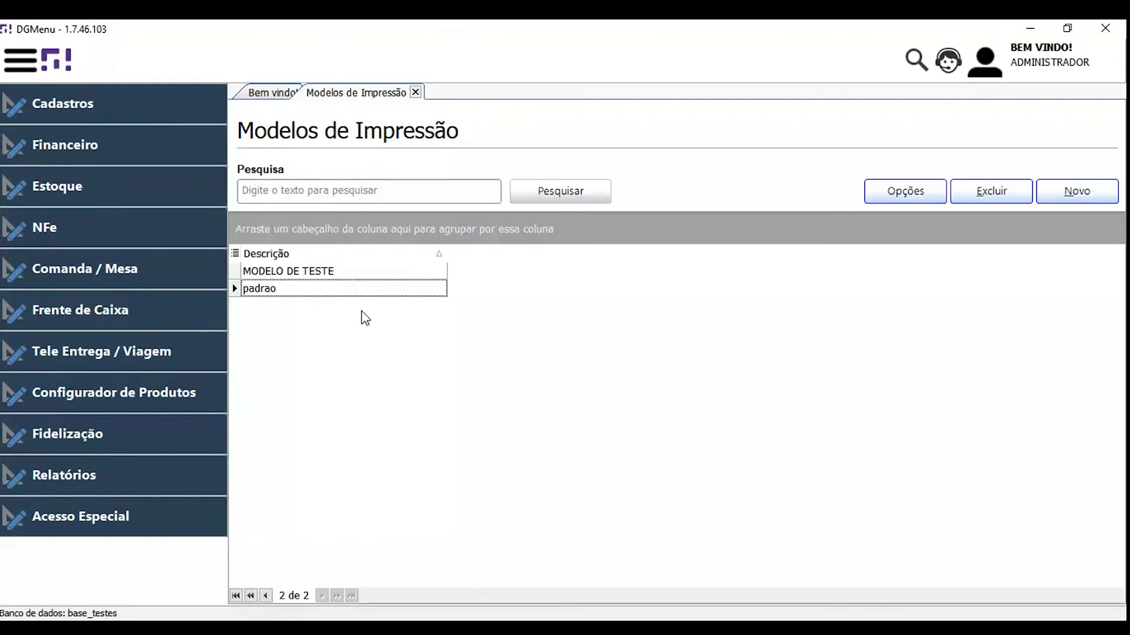
double_click(369, 289)
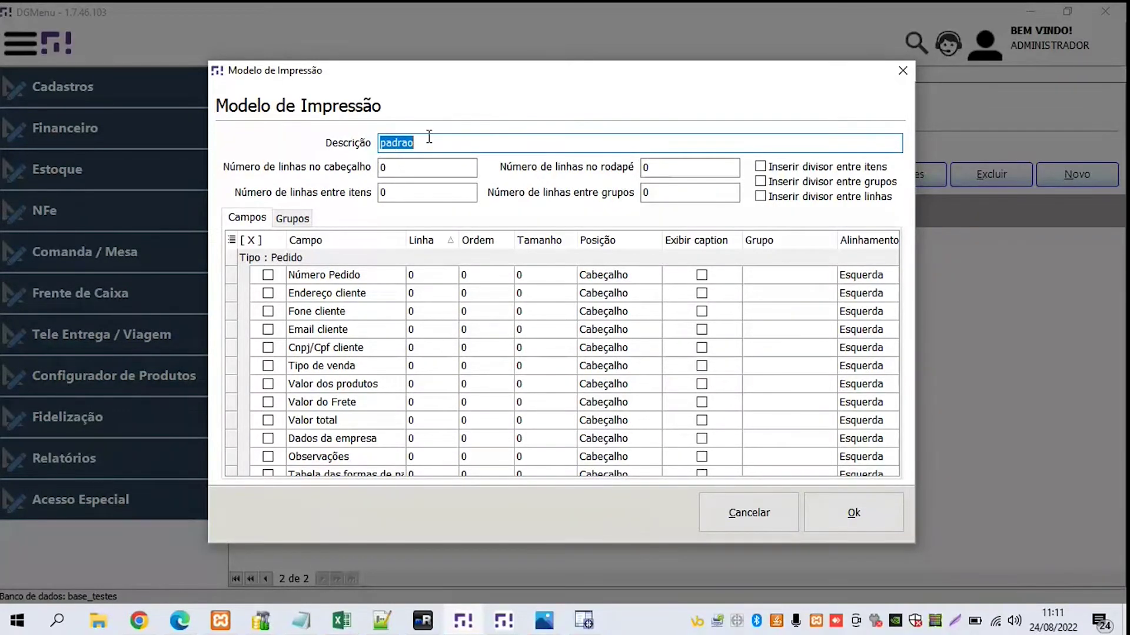
Examine the settings for the number of lines in the header and footer, between items and between groups
left_click(403, 169)
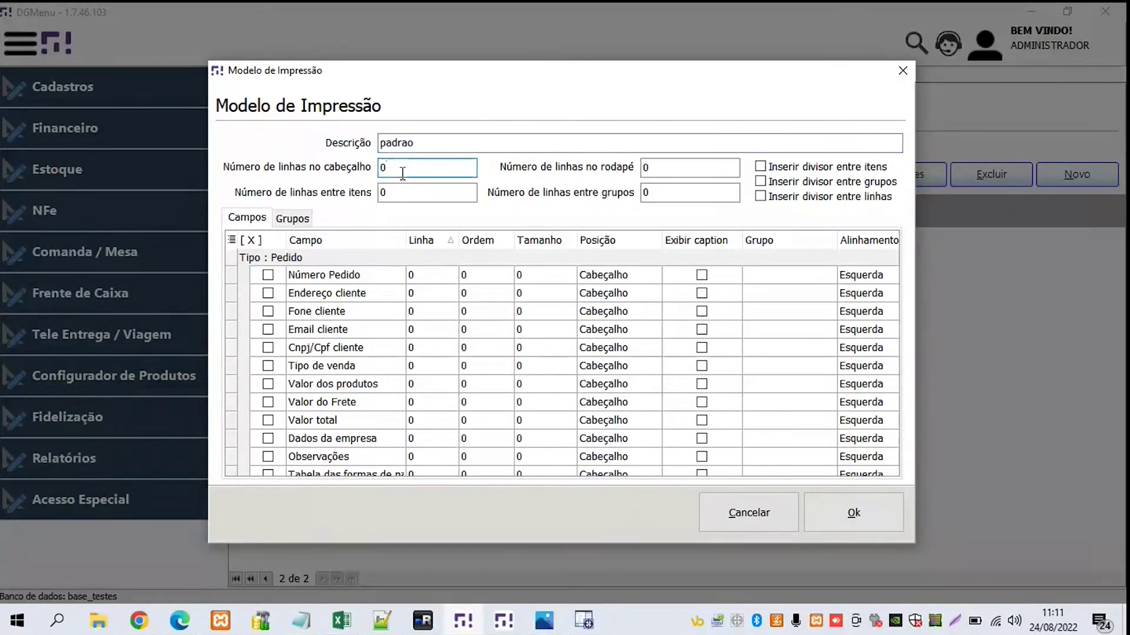
left_click(414, 187)
left_click(666, 168)
left_click(676, 189)
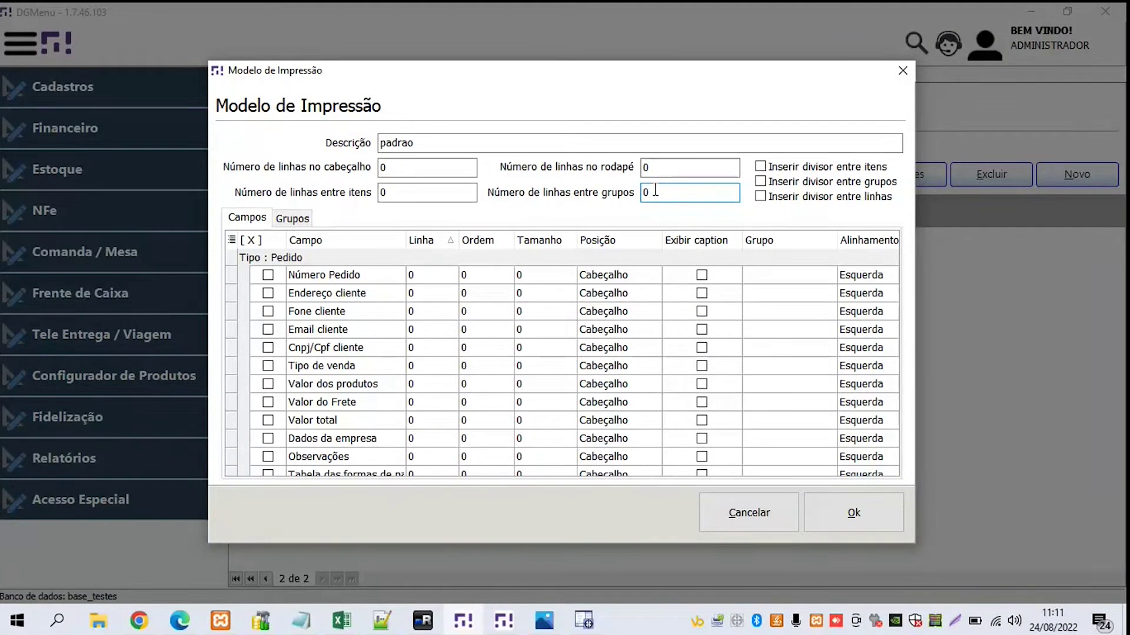
Try out the options that insert dividers between items, groups and lines, clearing all of them again
left_click(851, 170)
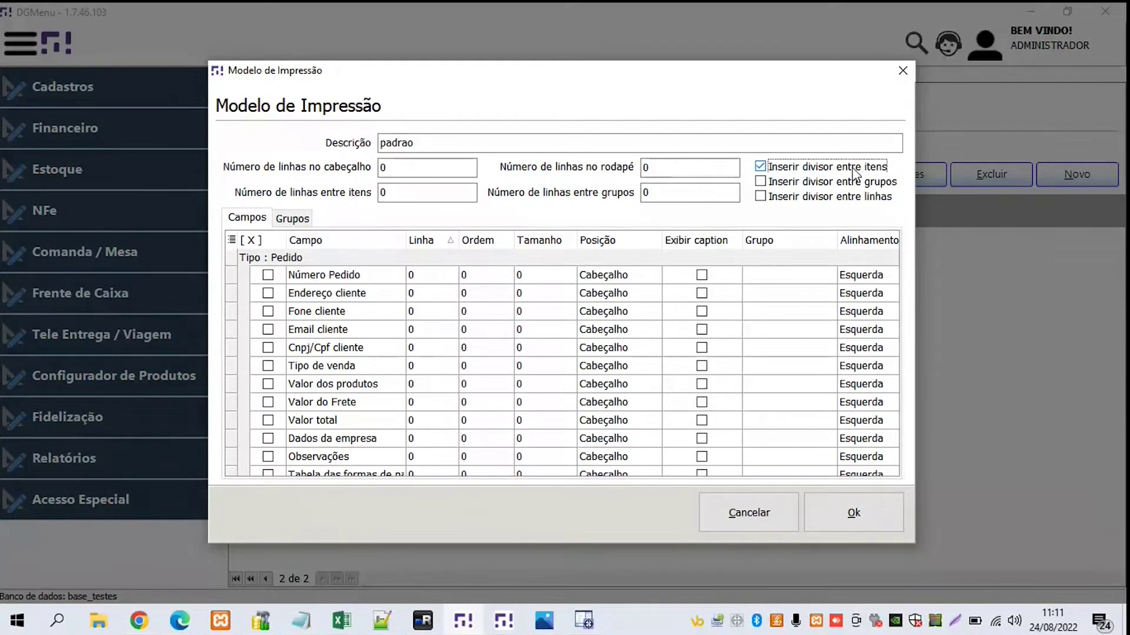
left_click(851, 184)
left_click(850, 198)
left_click(852, 205)
left_click(851, 186)
Look through the model's available fields, from the Pedido section down to the Itens section
left_click(372, 318)
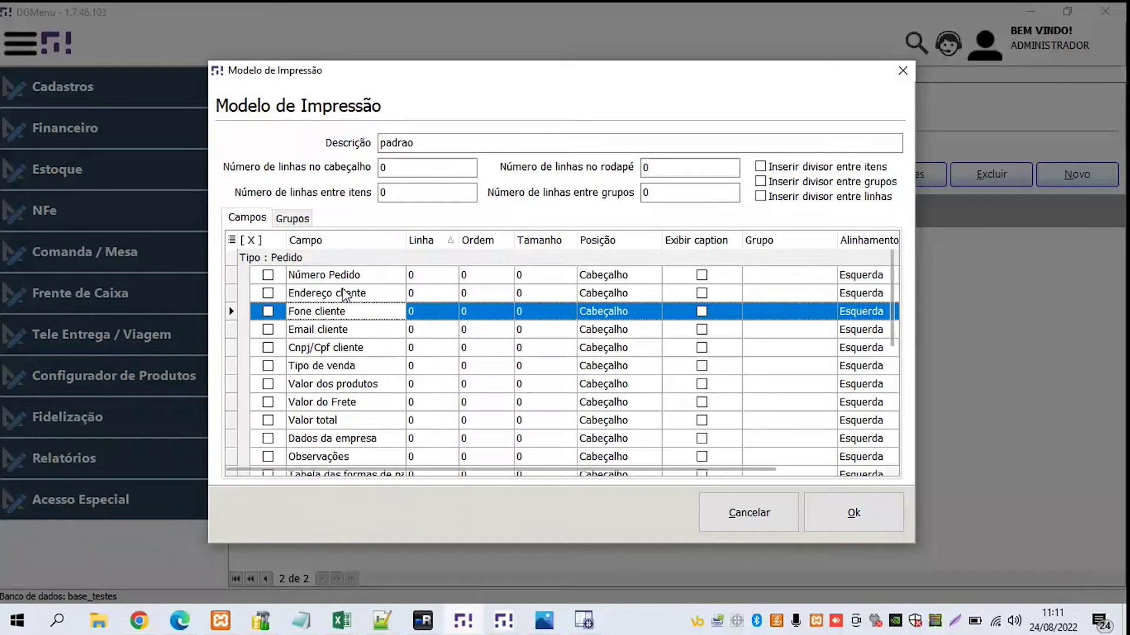
left_click(345, 294)
key("Up")
key("Down")
key("Down")
key("Down")
key("Down")
key("Down")
key("Down")
key("Down")
key("Down")
key("Down")
key("Down")
key("Down")
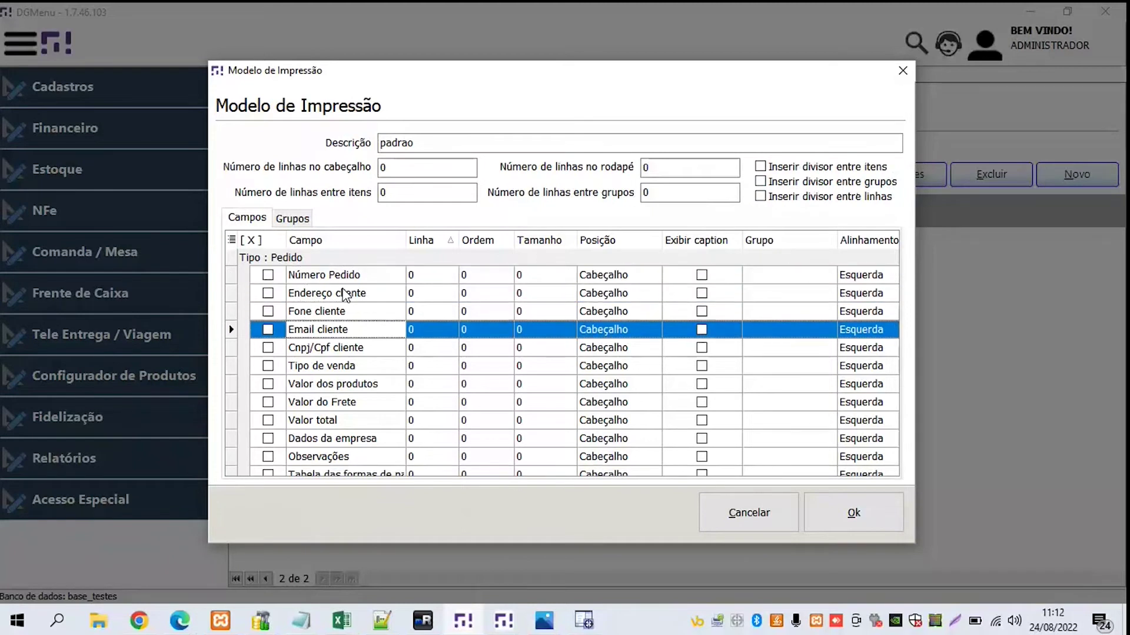
key("Down")
key("Down")
key("Down")
key("Down")
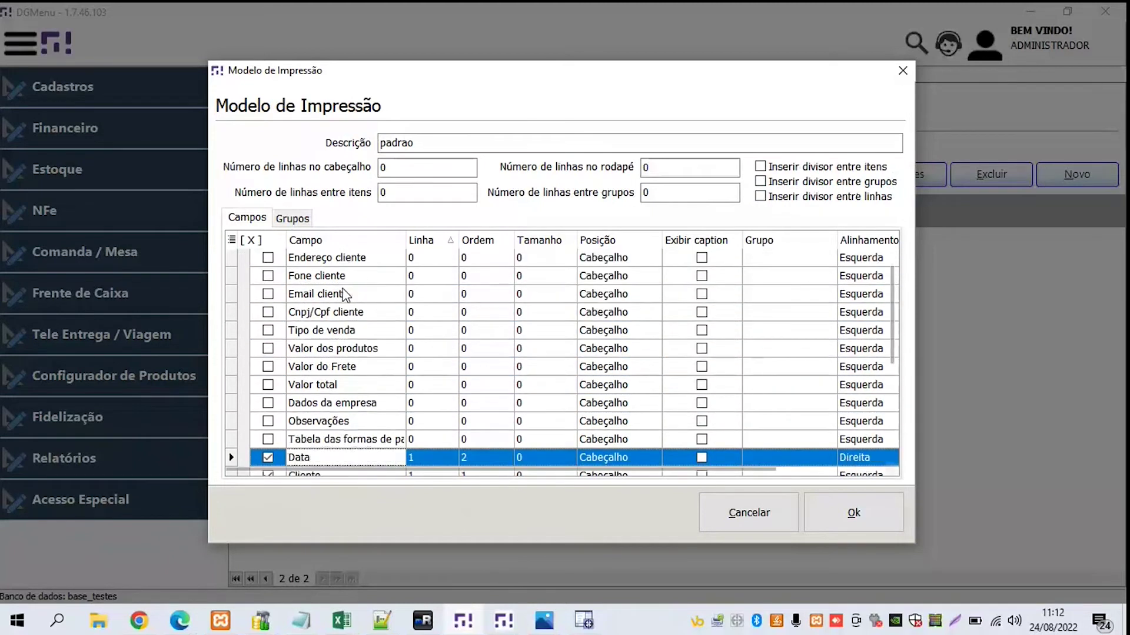
key("Down")
key("Down")
key("Down")
key("Down")
key("Down")
key("Down")
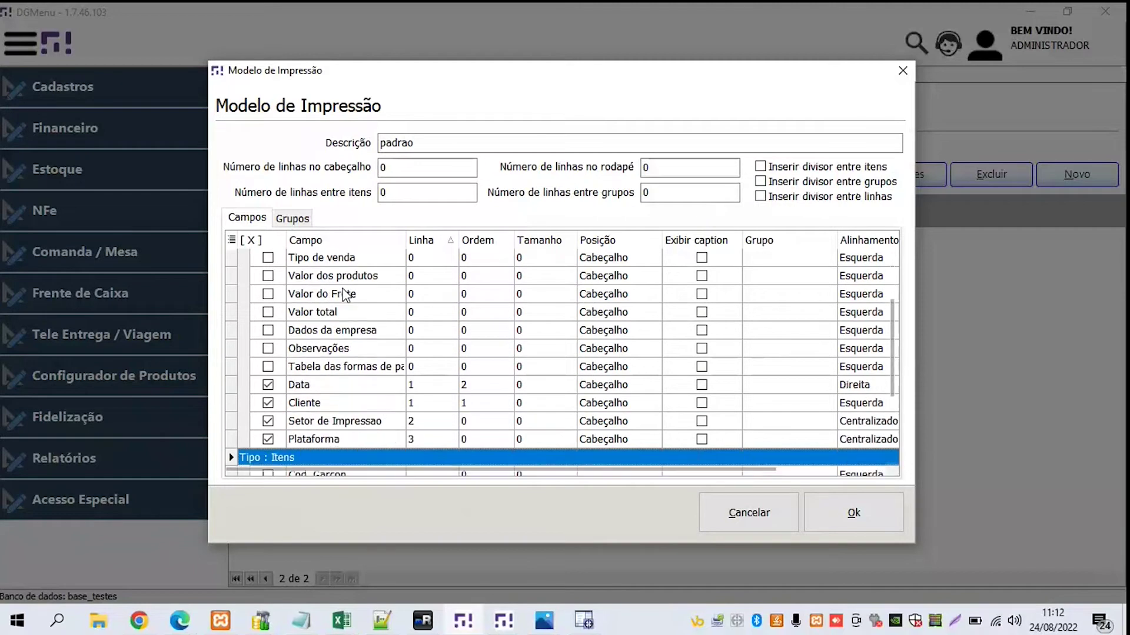
key("Down")
key("Down")
key("Down")
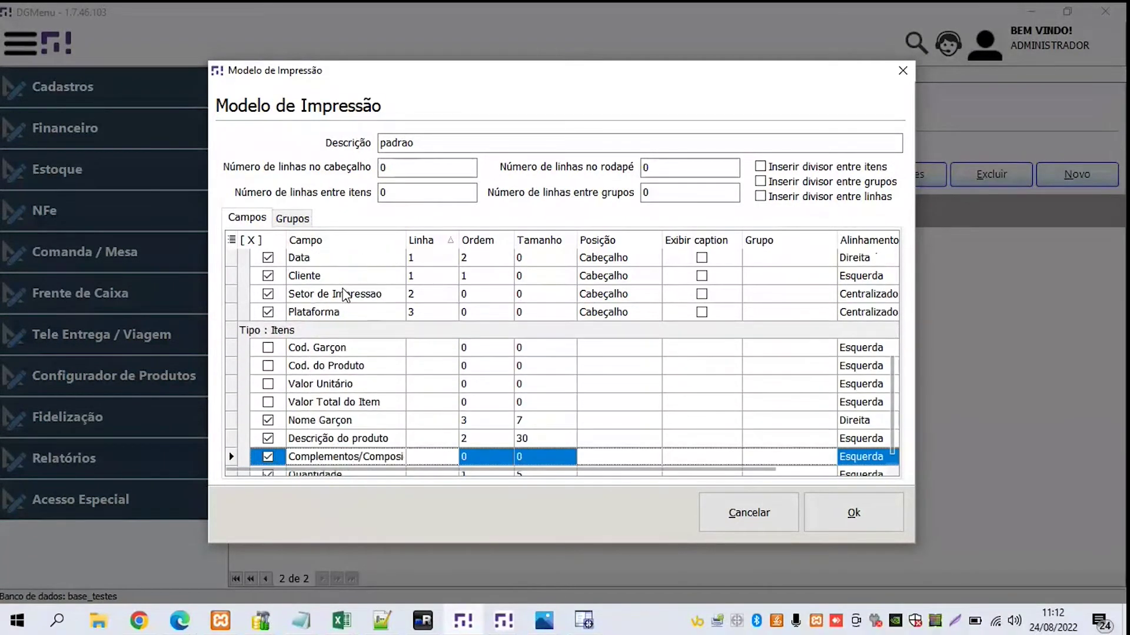
scroll(345, 293, "up", 5)
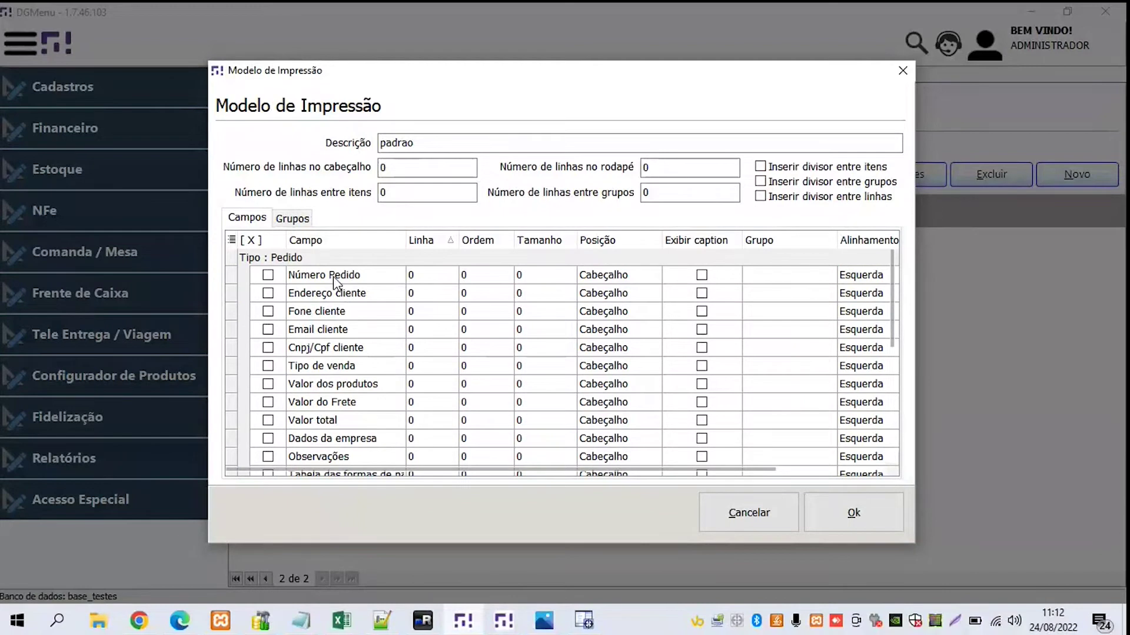
Review the Pedido fields one by one from Número Pedido to Observações
left_click(335, 279)
key("Down")
key("Down")
key("Down")
key("Down")
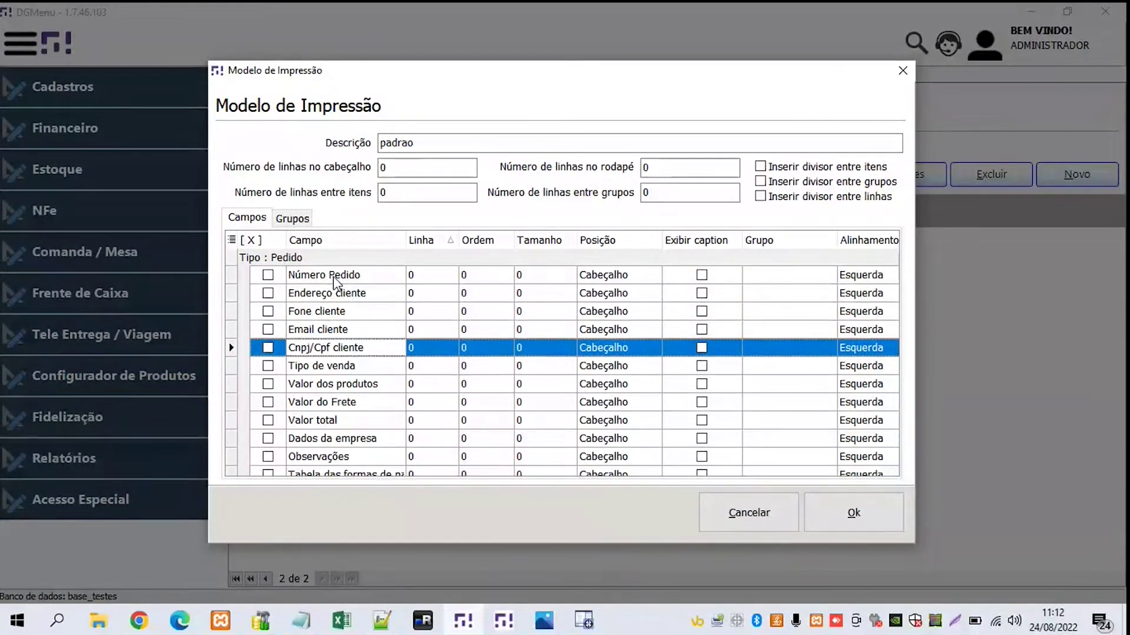
key("Down")
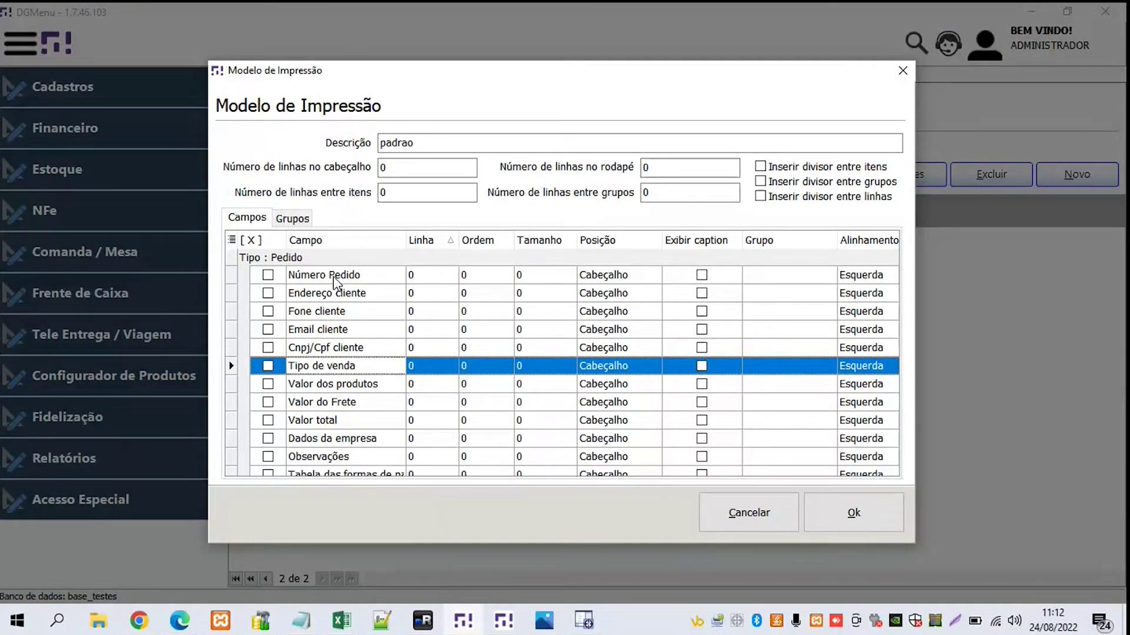
key("Down")
key("Up")
key("Down")
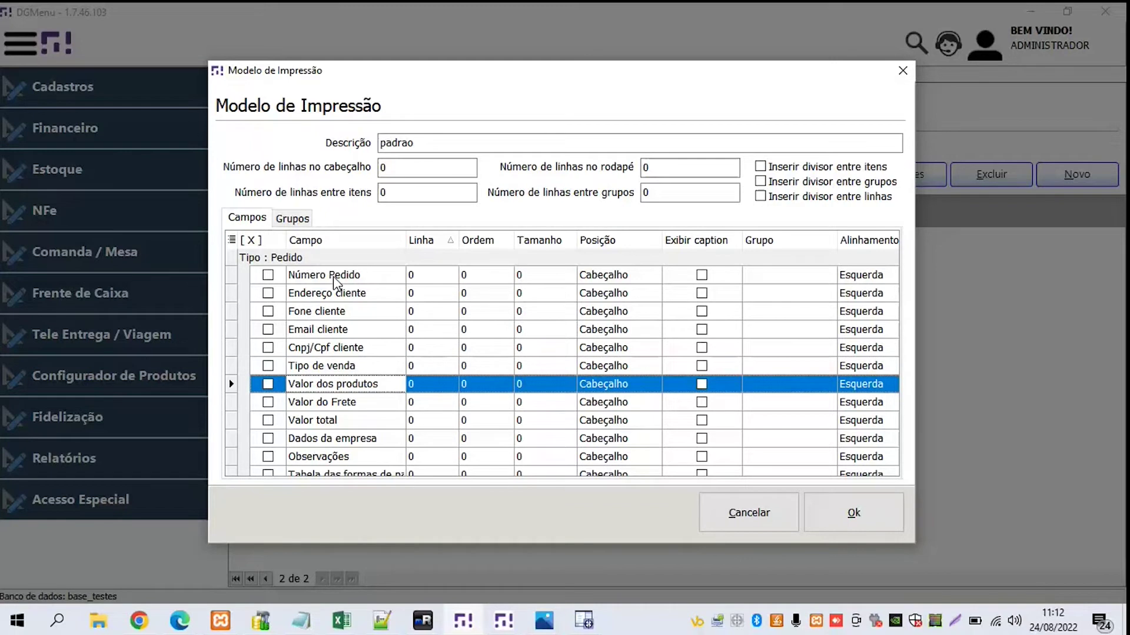
key("Down")
key("Up")
key("Down")
key("Down")
key("Down")
key("Up")
key("Down")
key("Down")
key("Up")
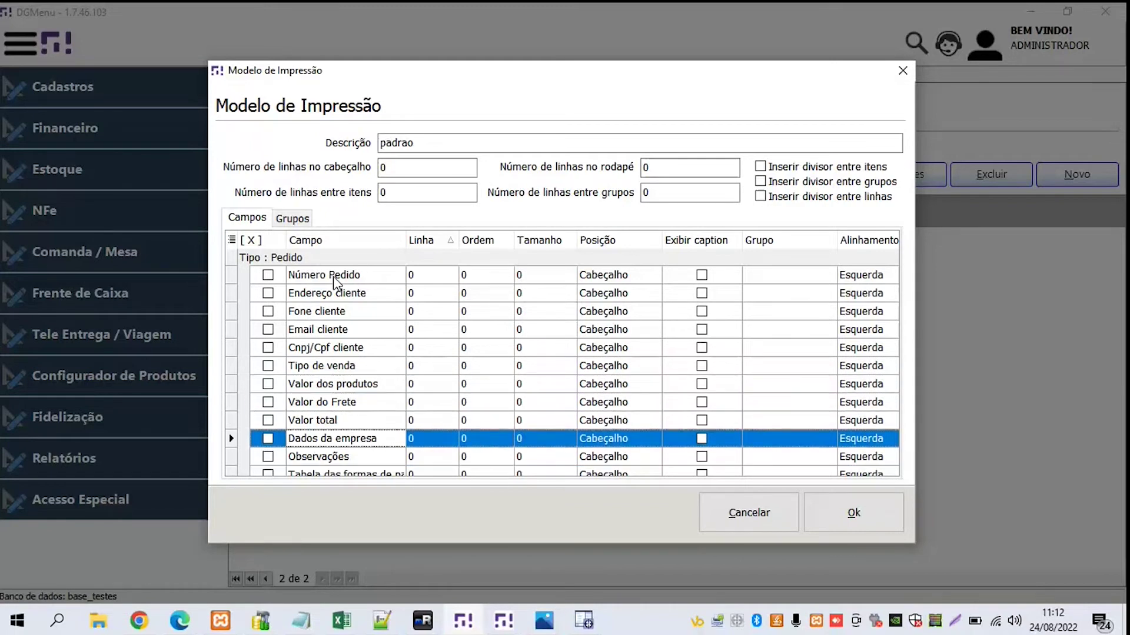
key("Down")
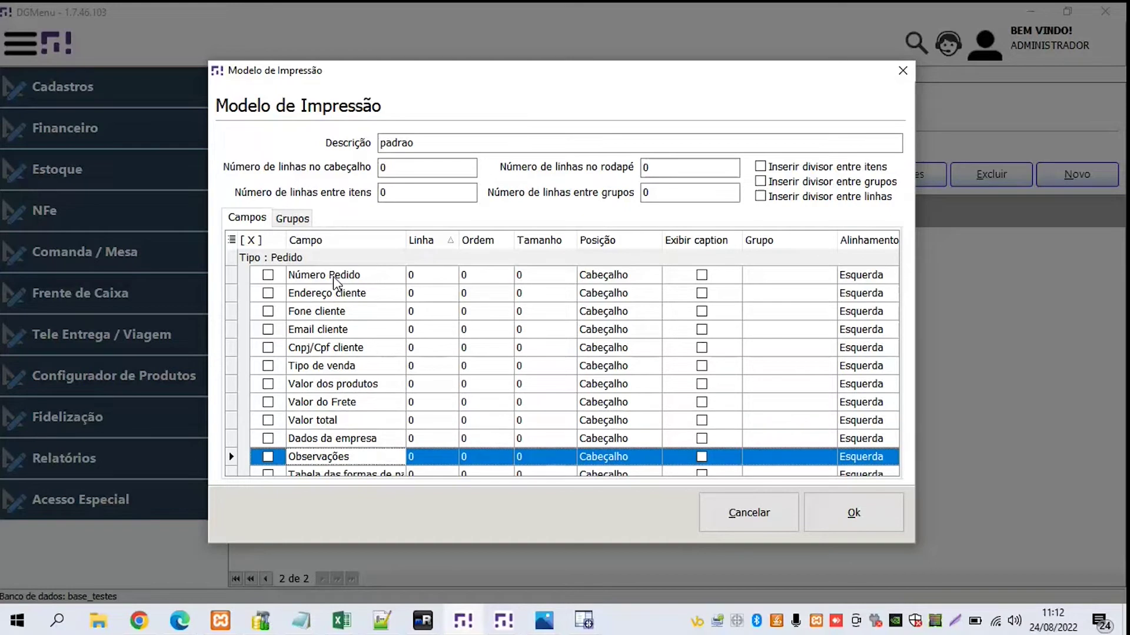
Review the remaining Pedido fields: the payment methods table, Data, Cliente, Setor de Impressao and Plataforma
scroll(333, 283, "down", 1)
key("Down")
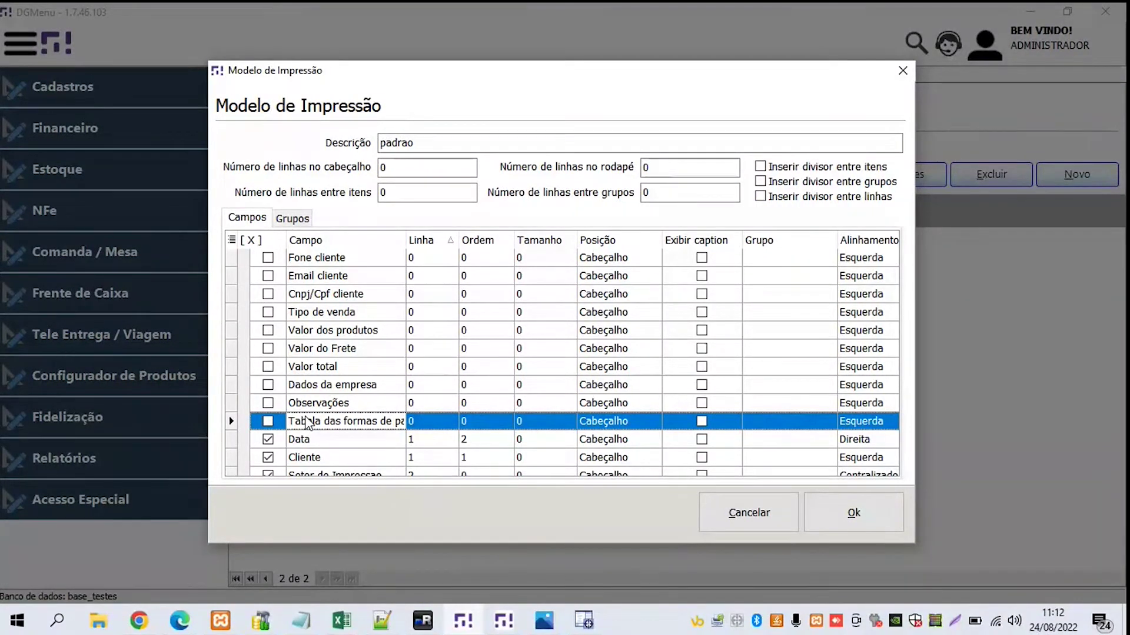
key("Down")
key("Up")
key("Down")
key("Down")
key("Down")
key("Down")
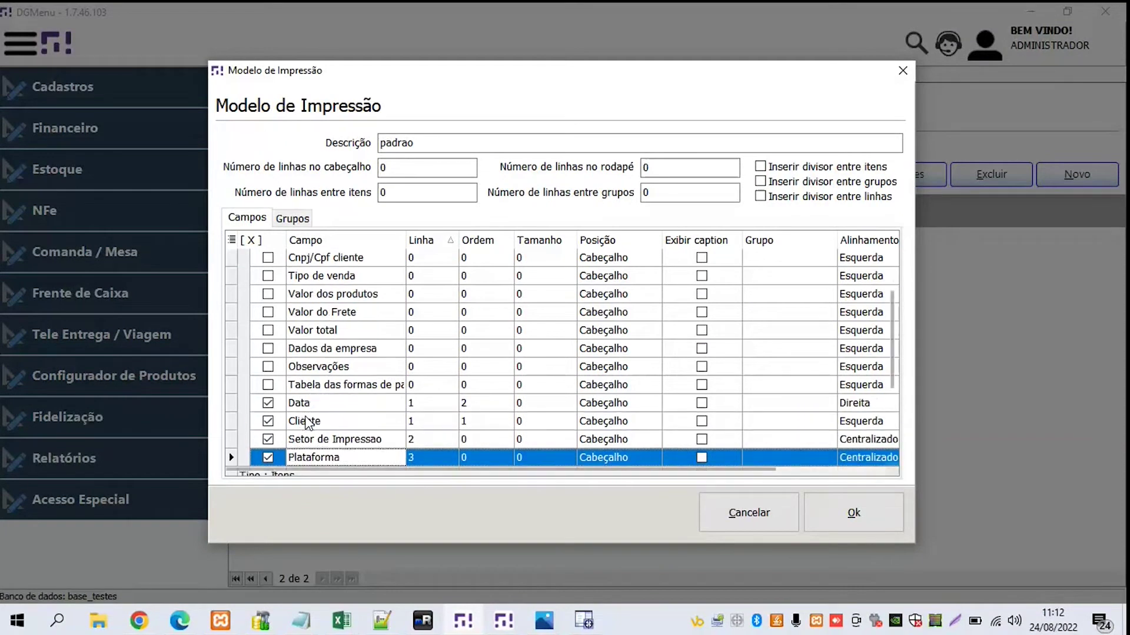
key("Up")
key("Up")
key("Up")
key("Up")
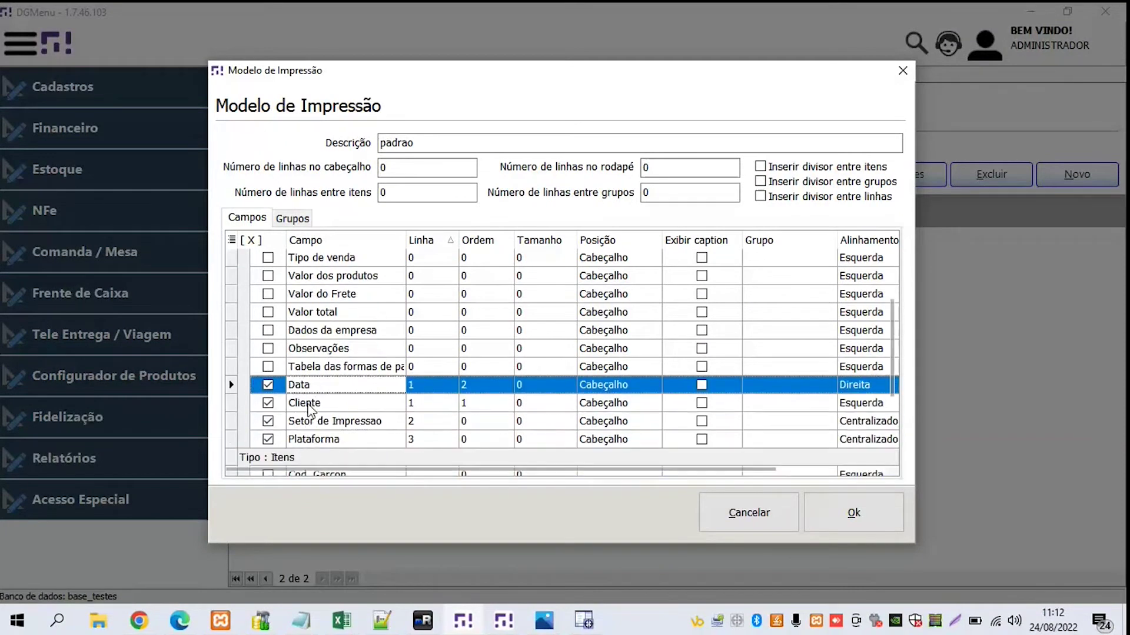
key("Down")
key("Down")
key("Up")
key("Up")
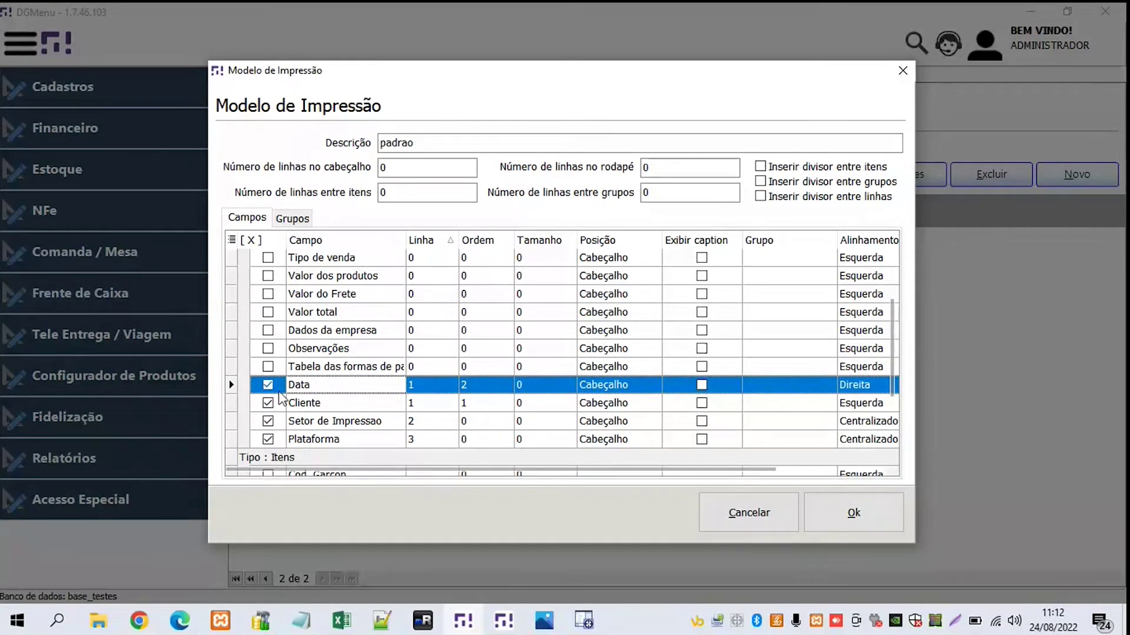
left_click(291, 406)
left_click(310, 422)
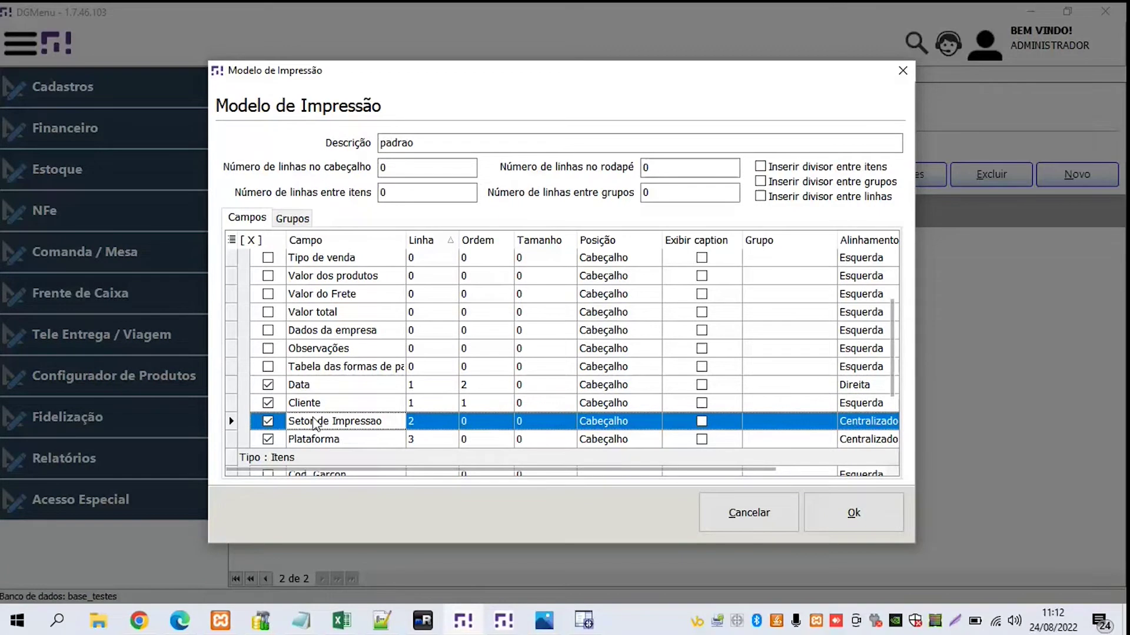
left_click(318, 431)
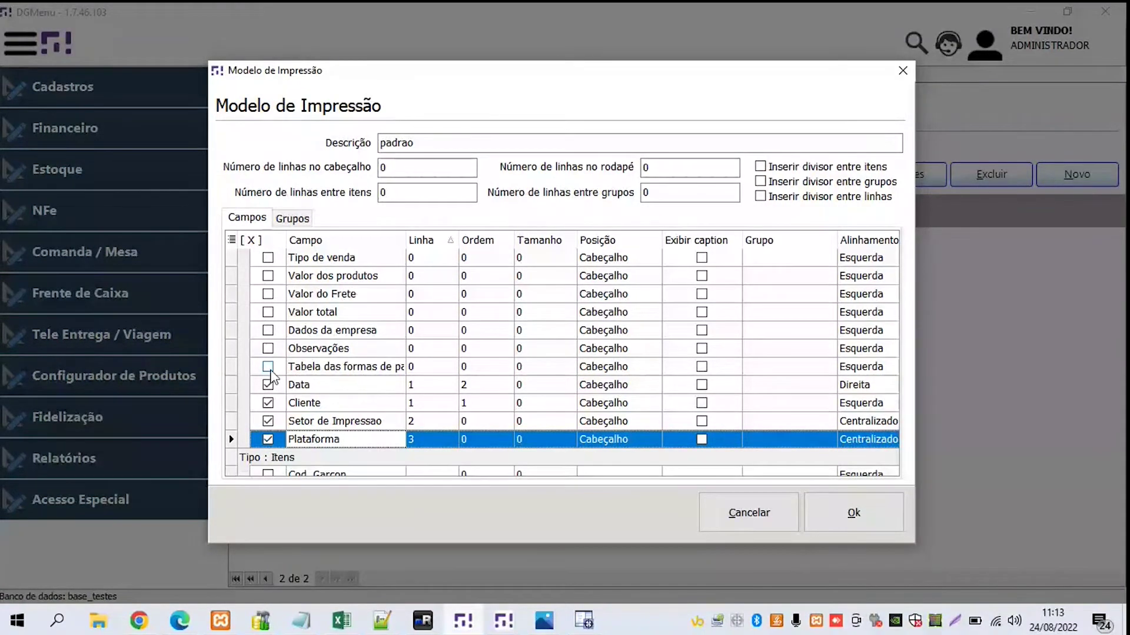
Enable the payment methods table and Observações fields, and disable both again
left_click(268, 368)
left_click(269, 349)
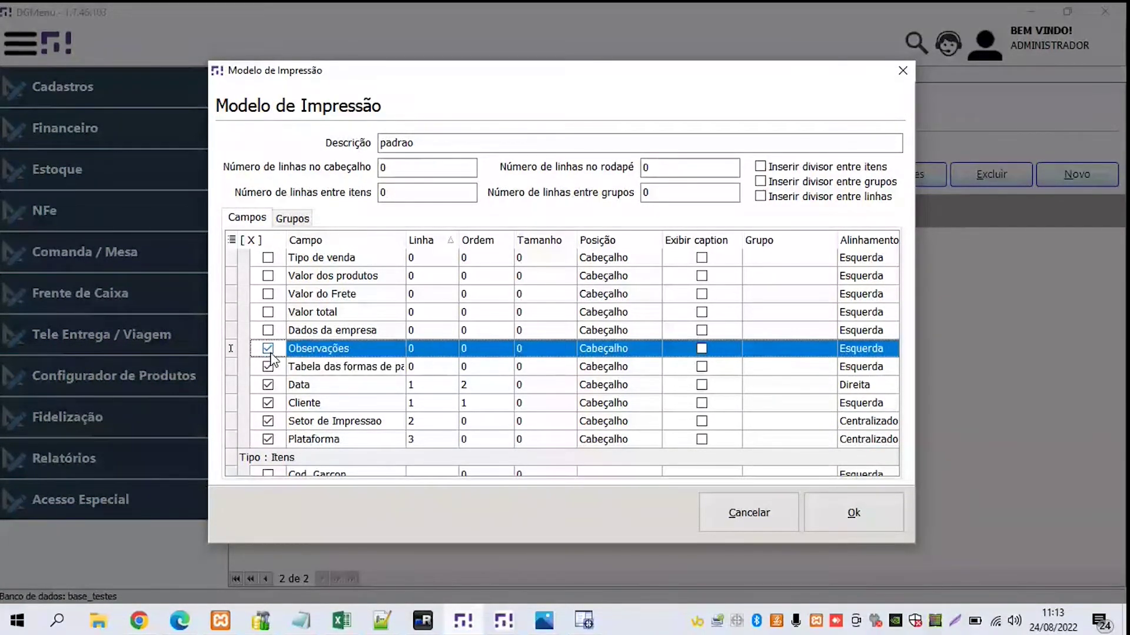
left_click(268, 348)
left_click(268, 366)
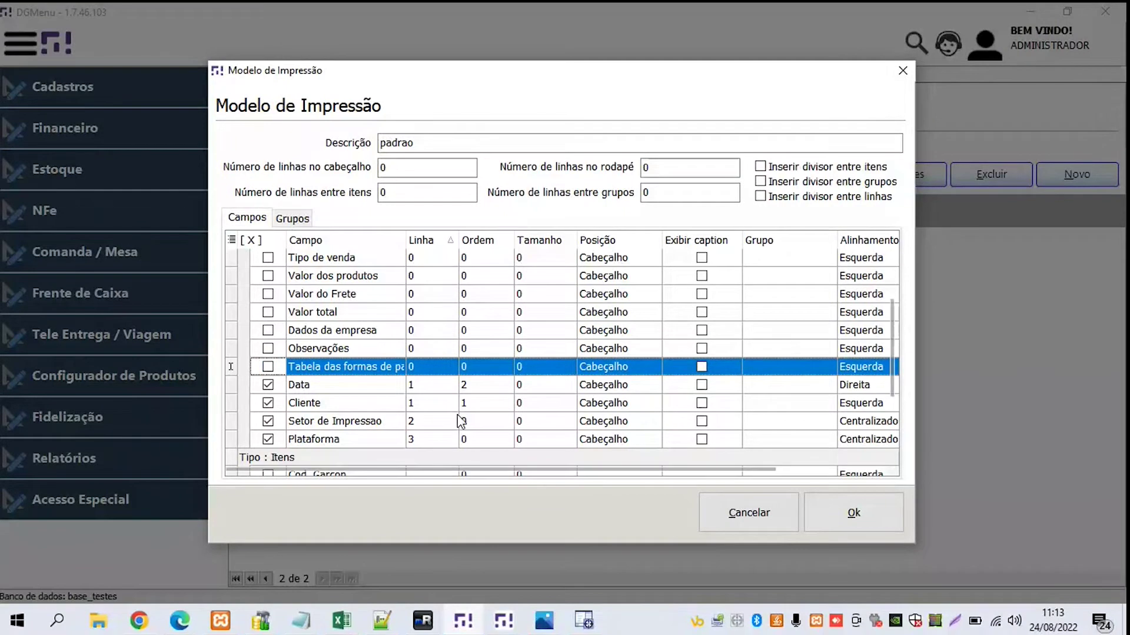
Examine the Linha values of Data, Cliente and Setor de Impressao, and compare the Ordem values of Data and Cliente
left_click(441, 388)
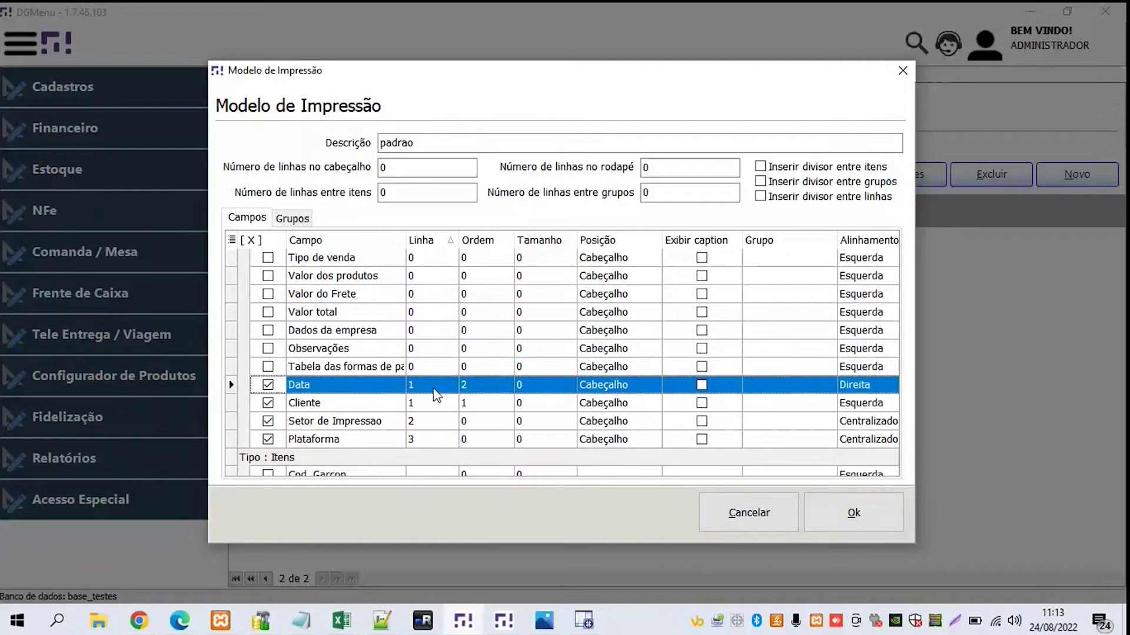
key("Down")
key("Down")
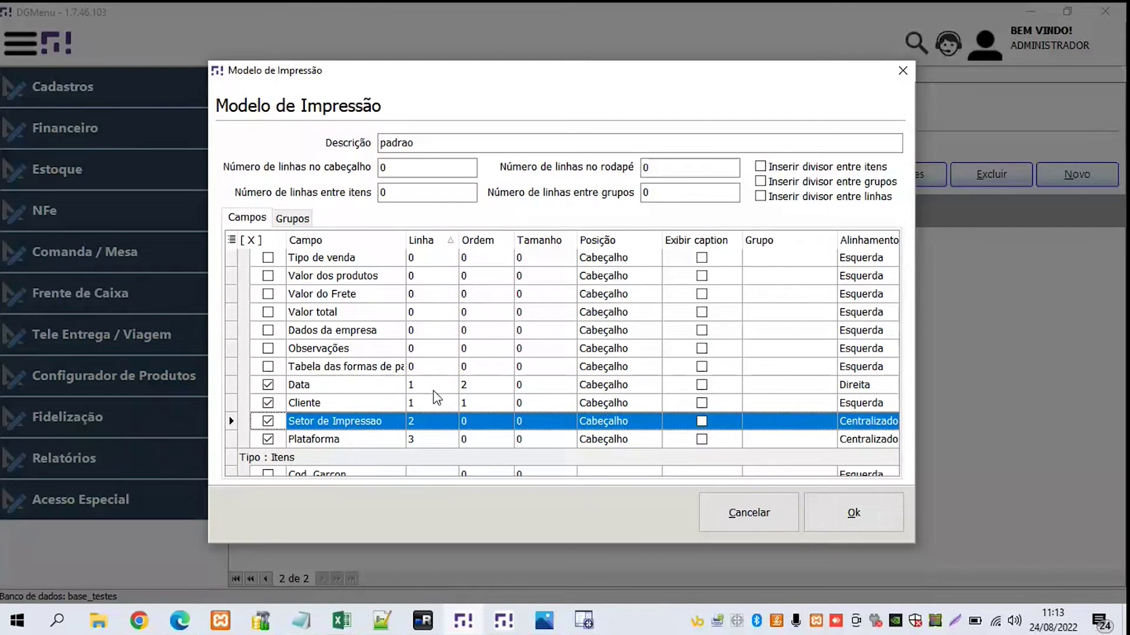
left_click(472, 386)
type("2")
left_click(473, 401)
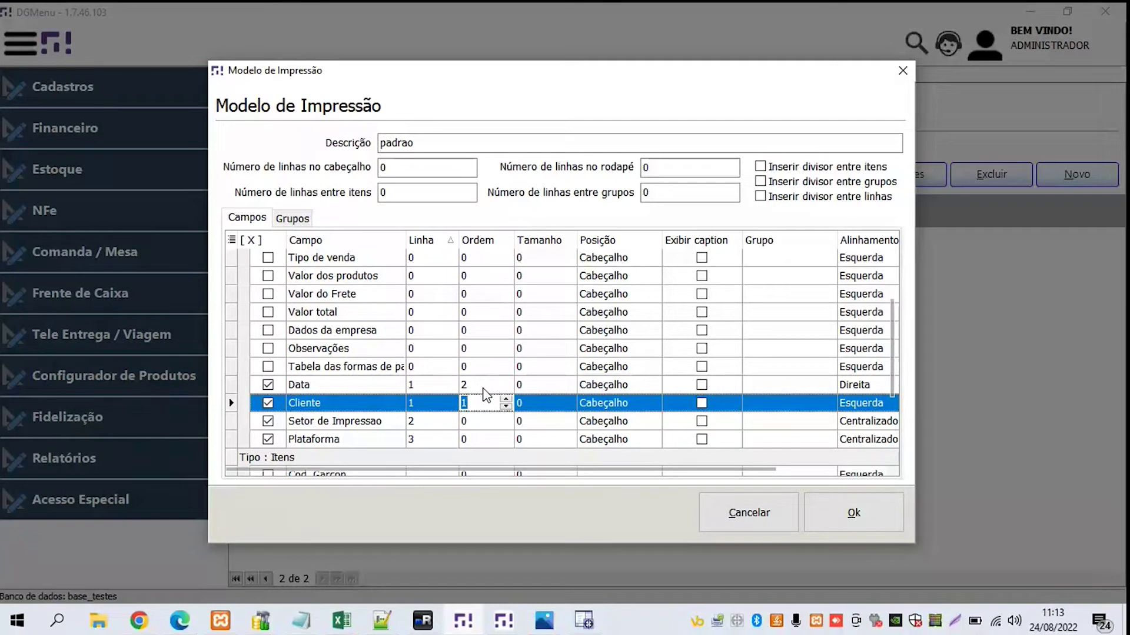
left_click(483, 386)
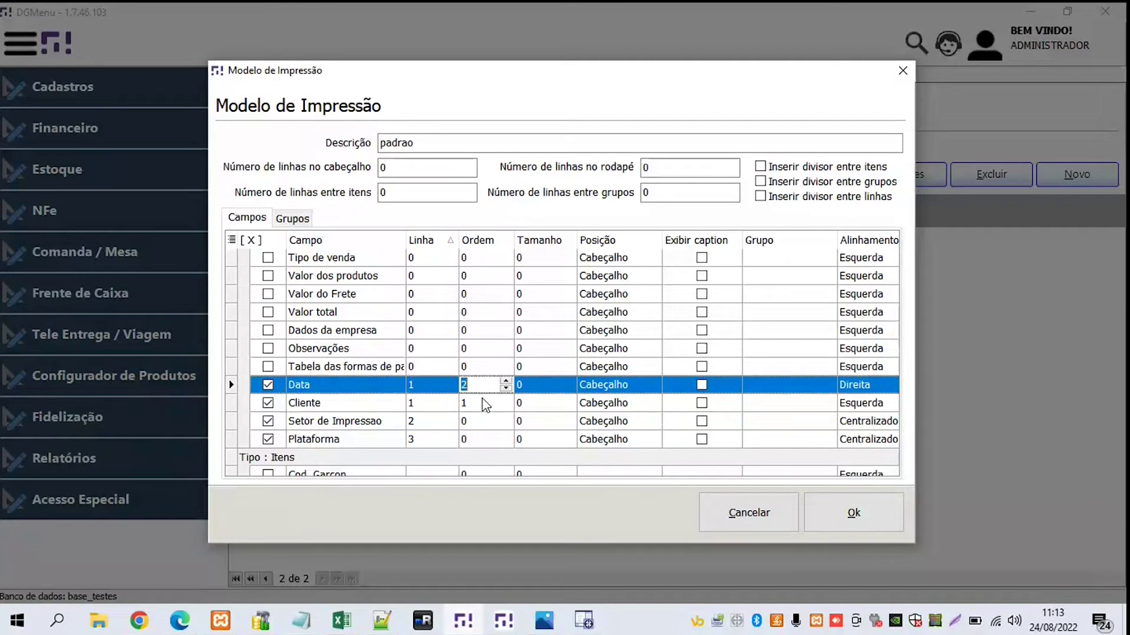
left_click(483, 404)
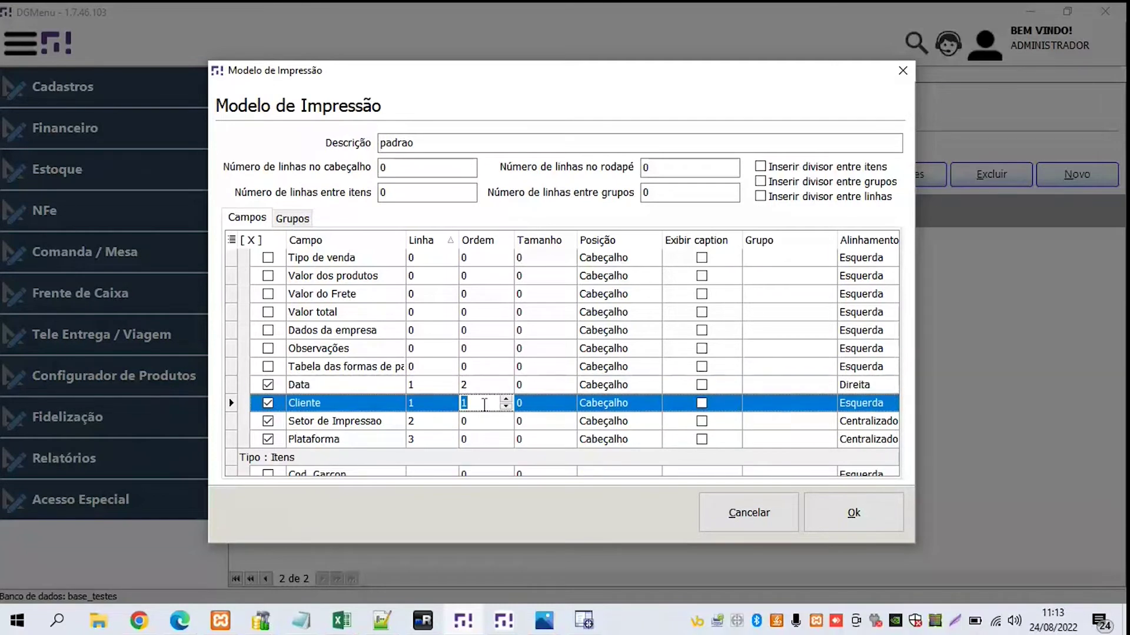
Examine the Tamanho setting of the Data field and the options offered for its Posição
left_click(563, 386)
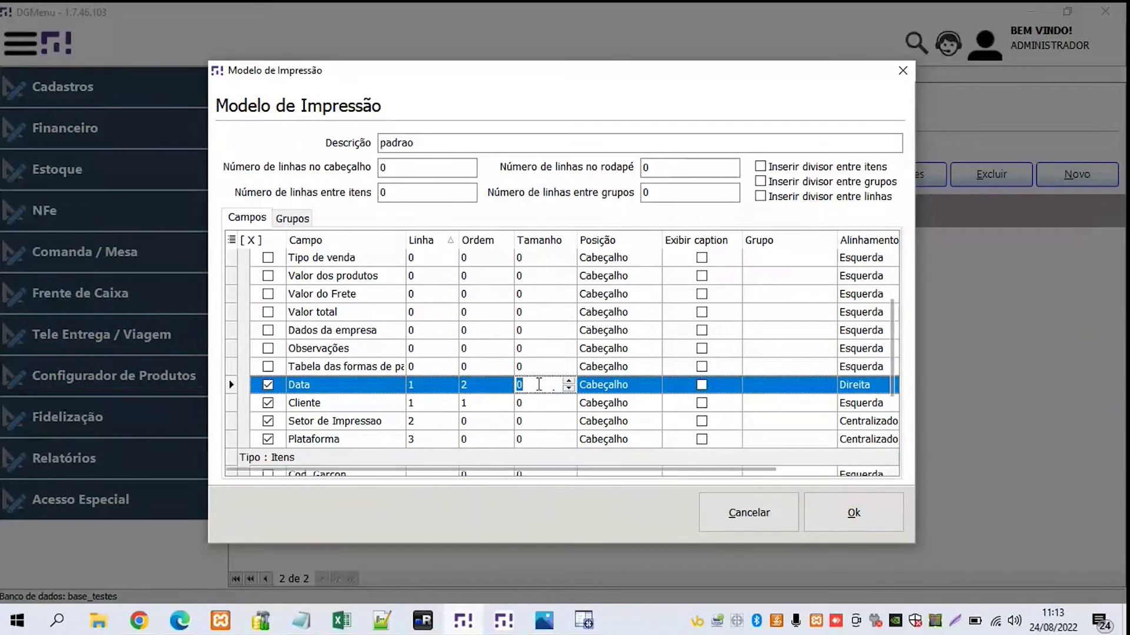
left_click(605, 391)
left_click(604, 391)
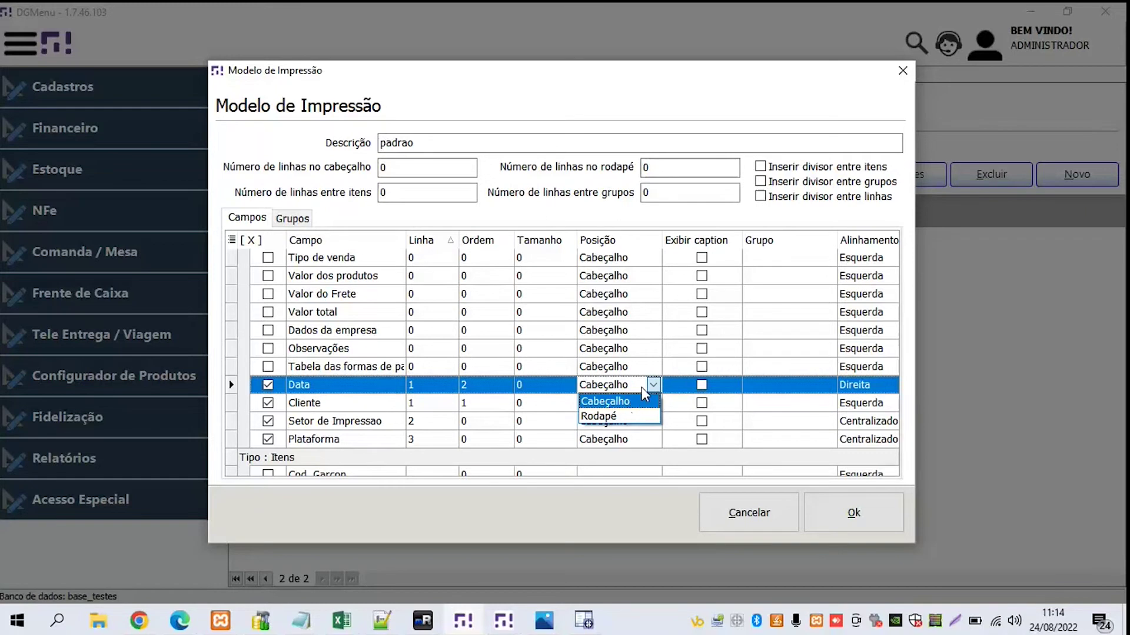
left_click(647, 401)
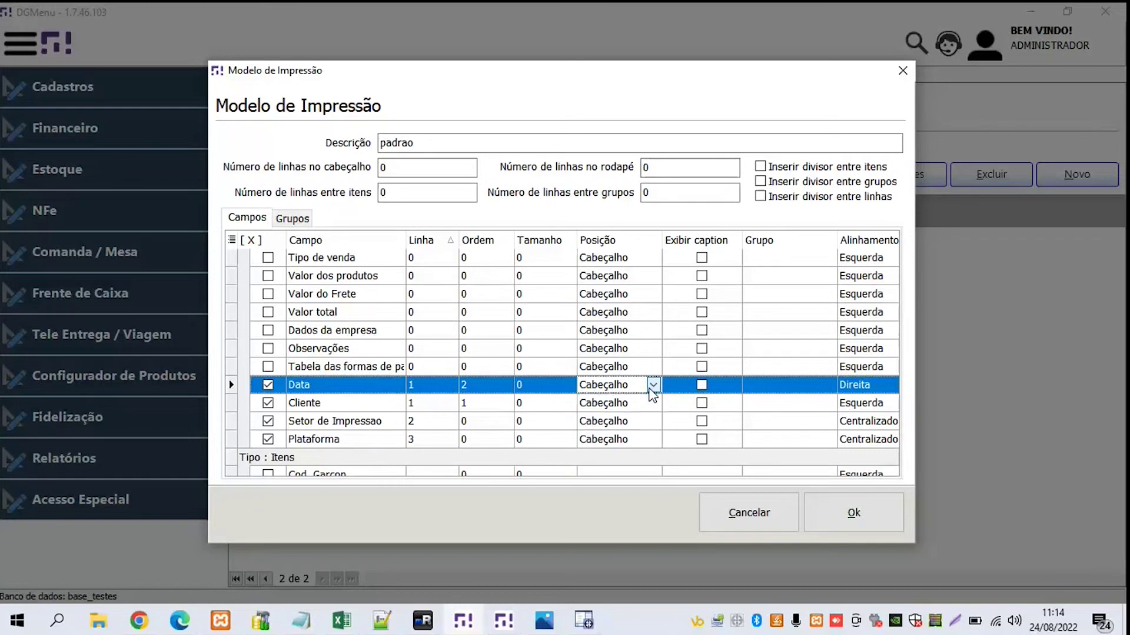
Enable Exibir caption for the Data field, disable it again, and check the field's Grupo setting
left_click(703, 386)
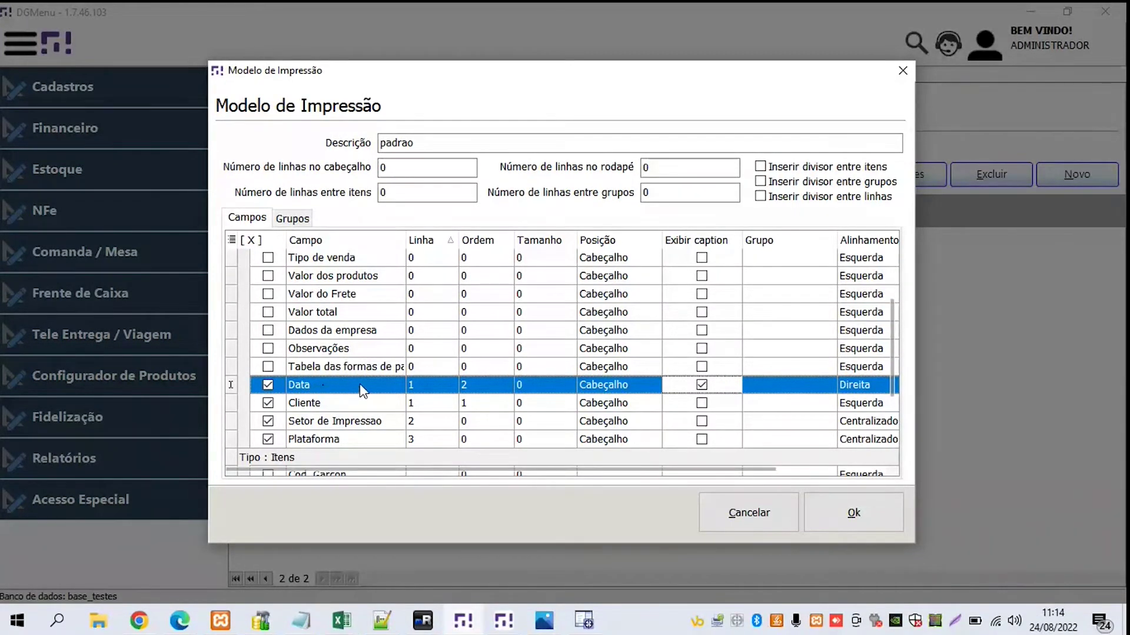
left_click(701, 385)
left_click(795, 389)
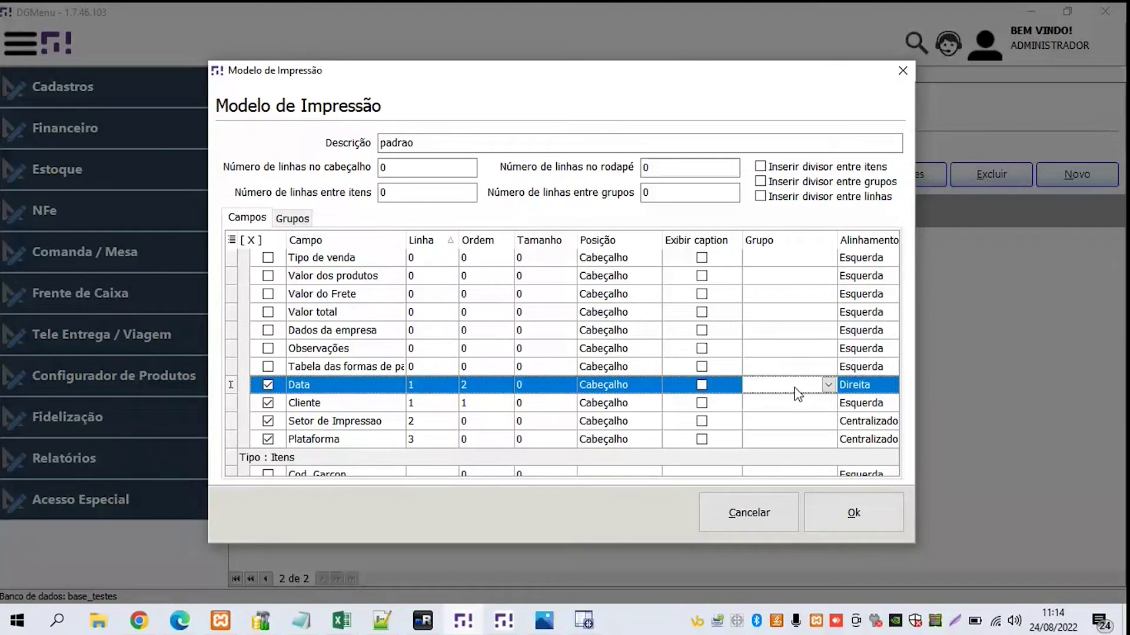
Examine the Alinhamento options available for the Data field, leaving its alignment as it is
left_click(862, 388)
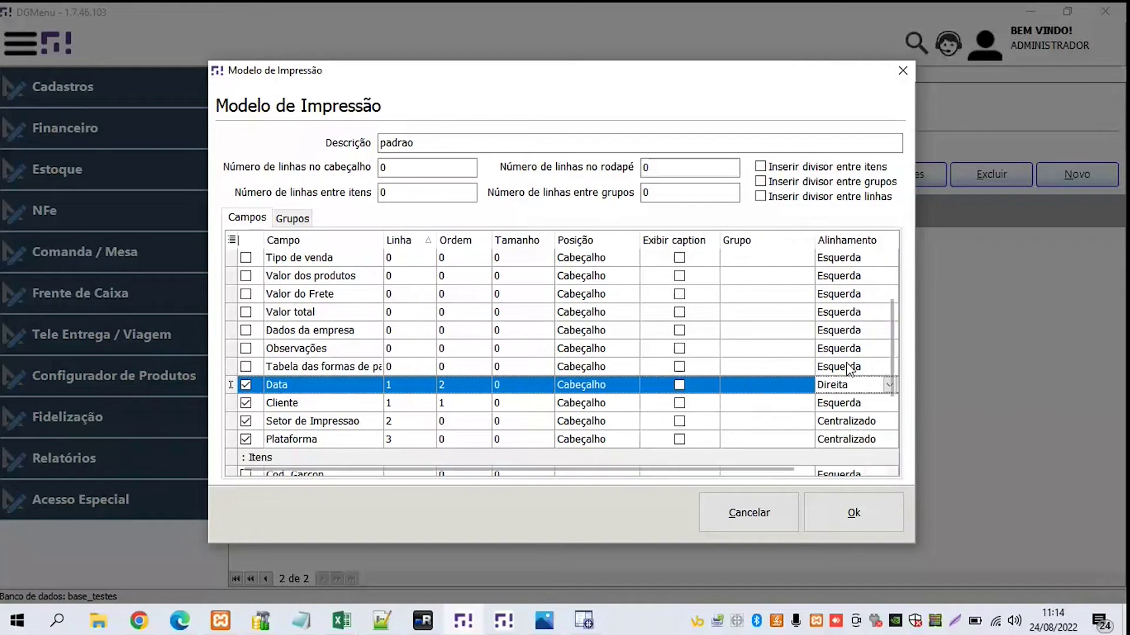
left_click(854, 388)
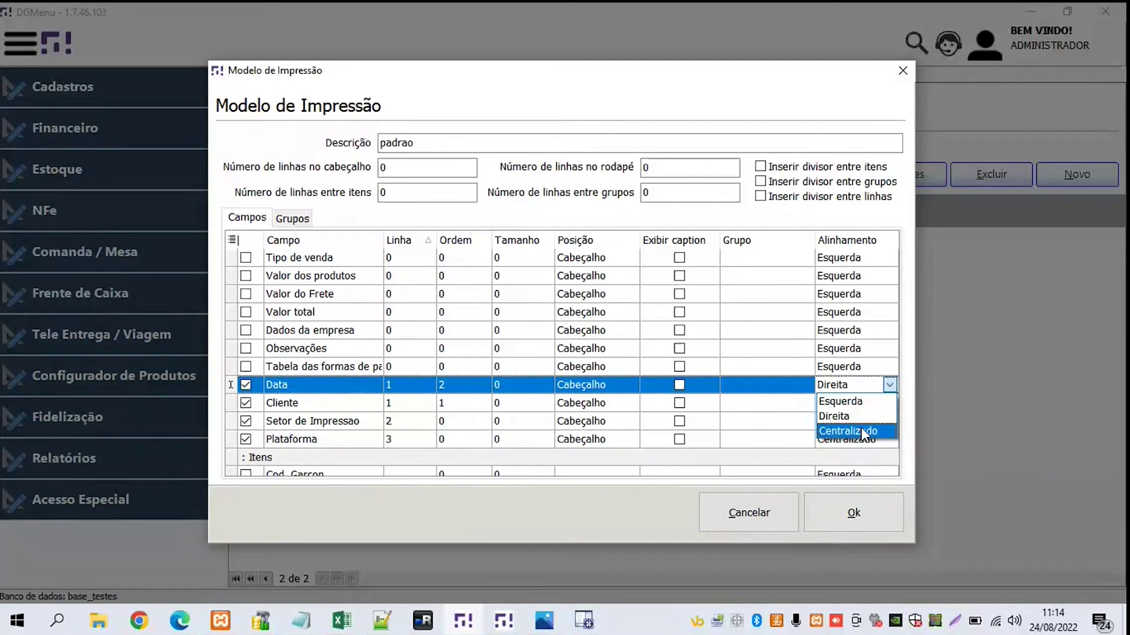
left_click(852, 384)
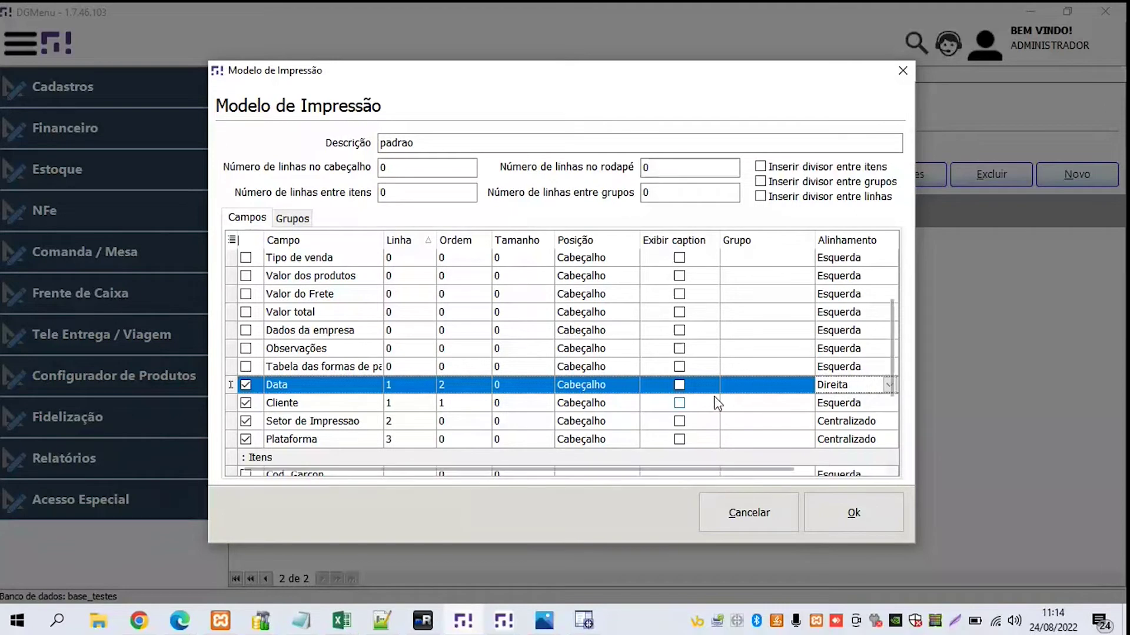
Move past the Cliente field and review the Itens fields from Cod. Garçon down to Descrição do produto
scroll(717, 403, "down", 1)
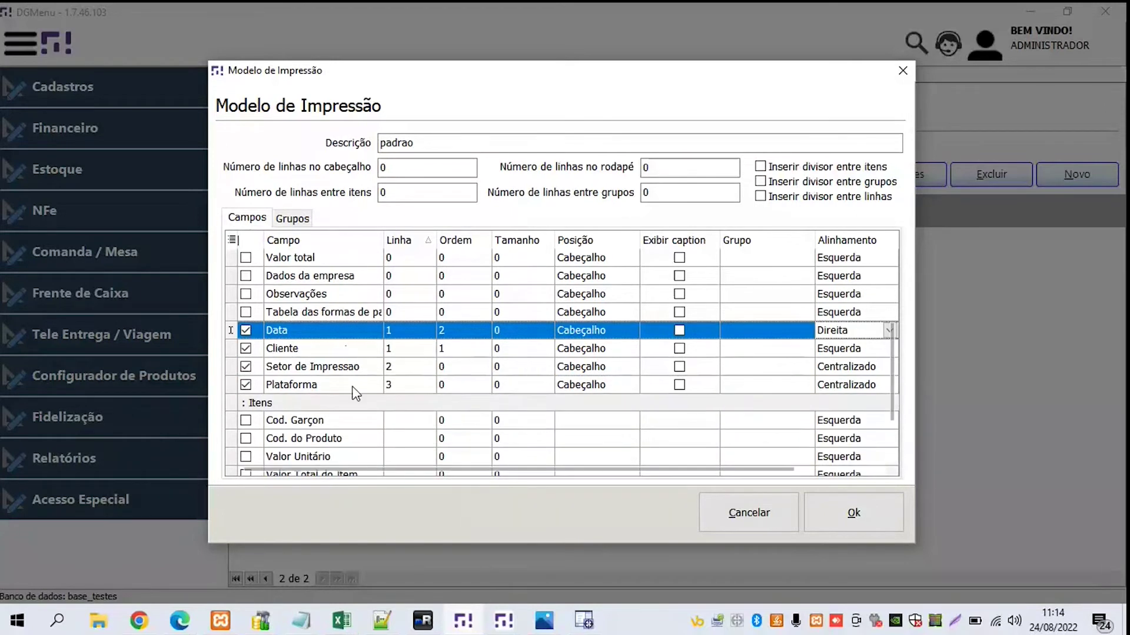
left_click(314, 353)
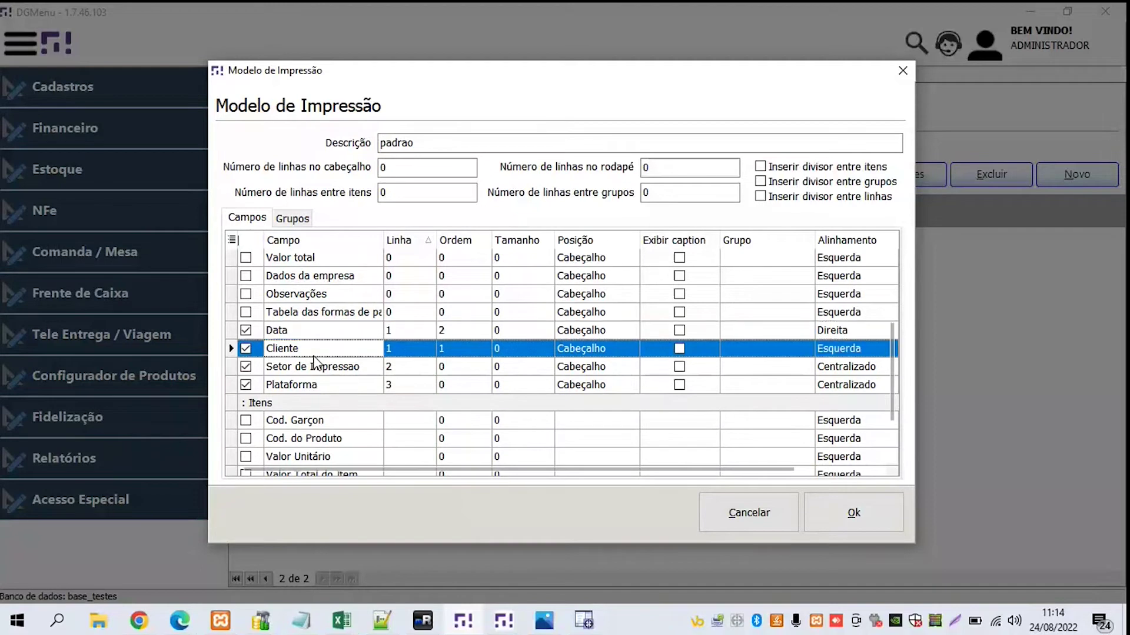
scroll(315, 362, "down", 1)
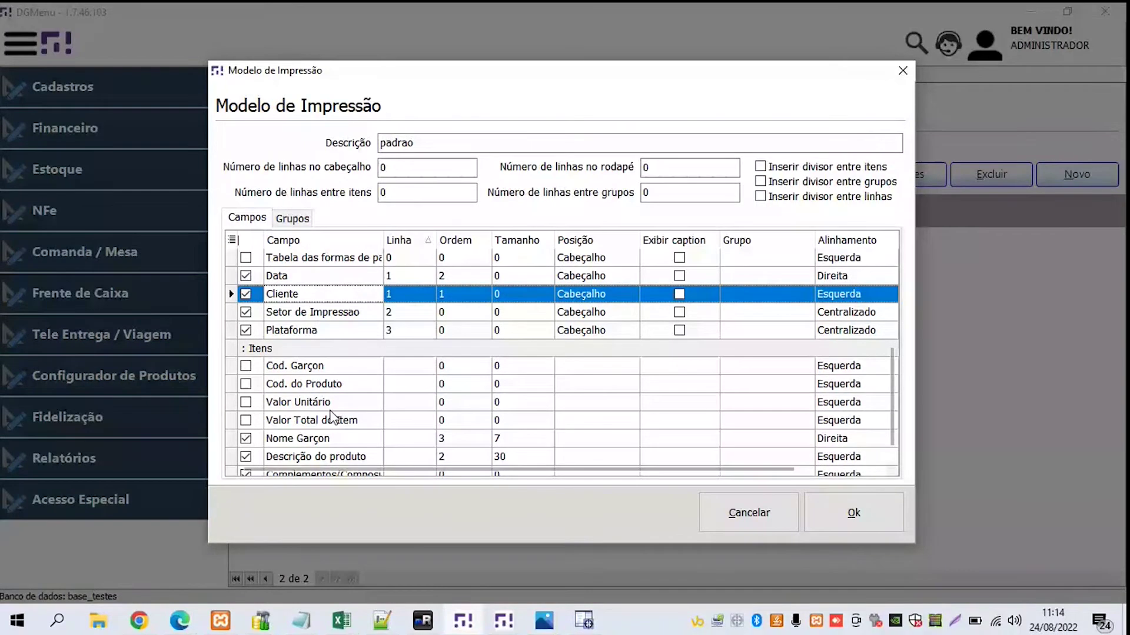
left_click(296, 371)
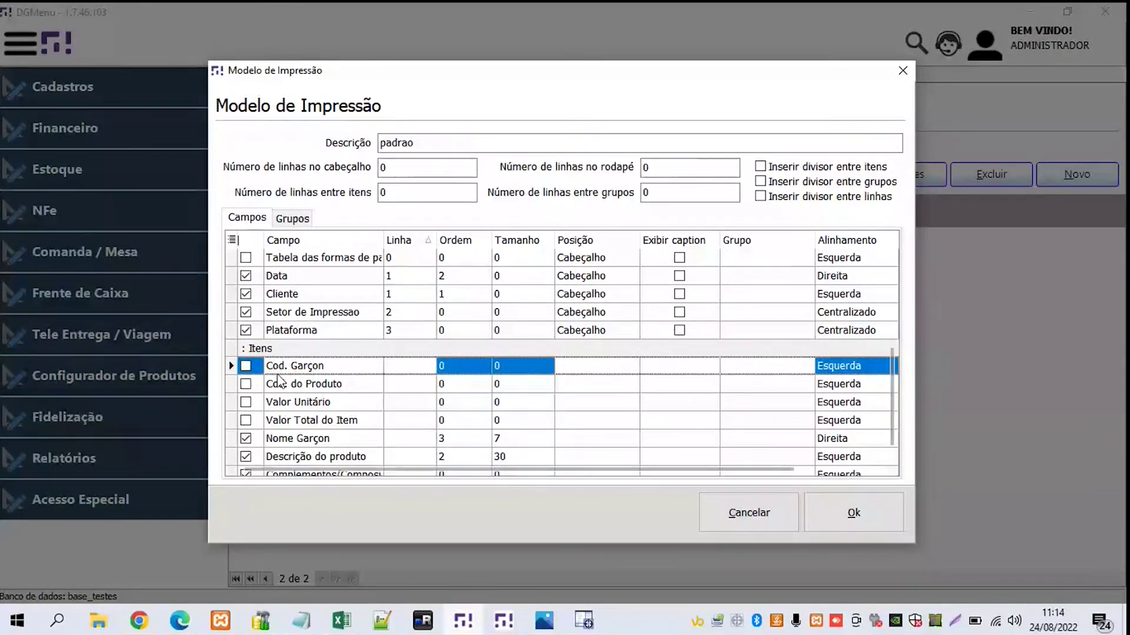
scroll(283, 402, "down", 1)
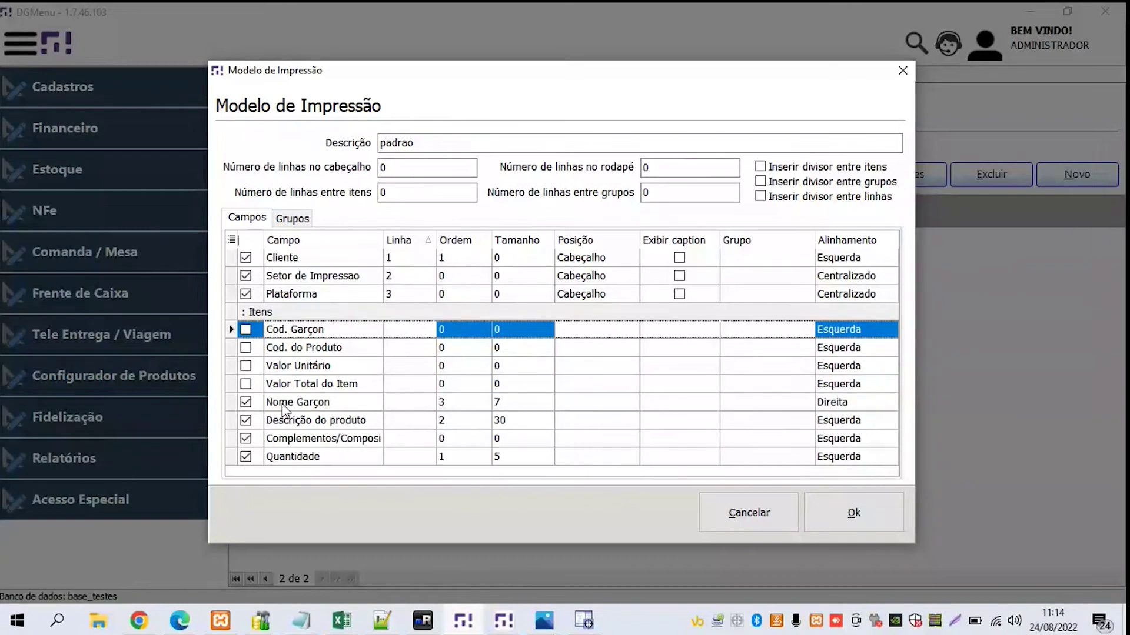
key("Down")
key("Down")
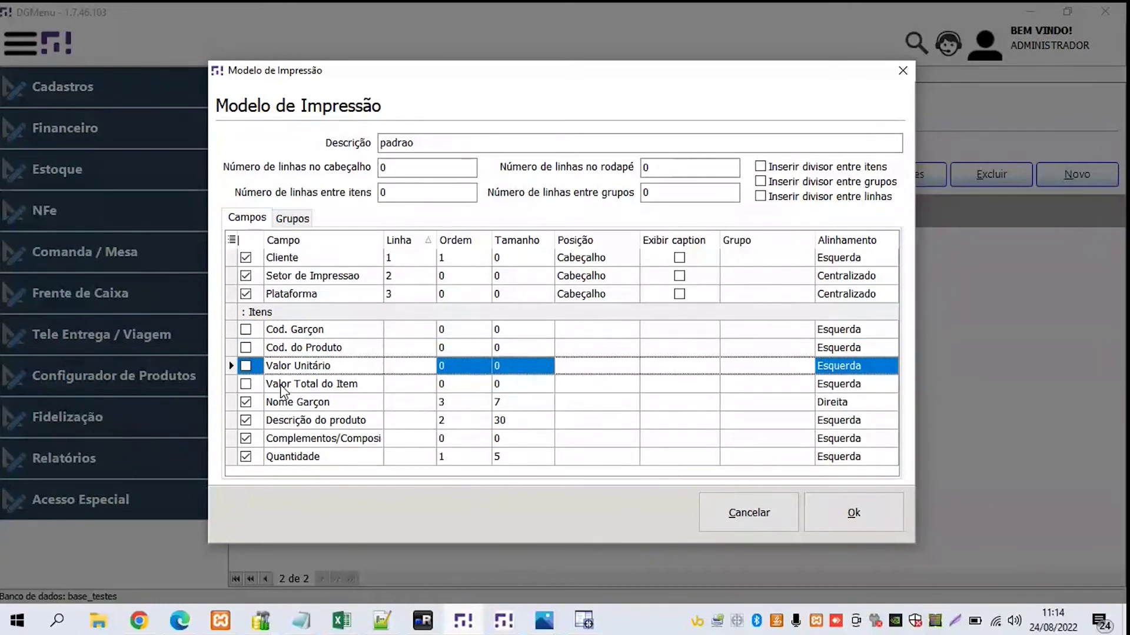
key("Down")
key("Down")
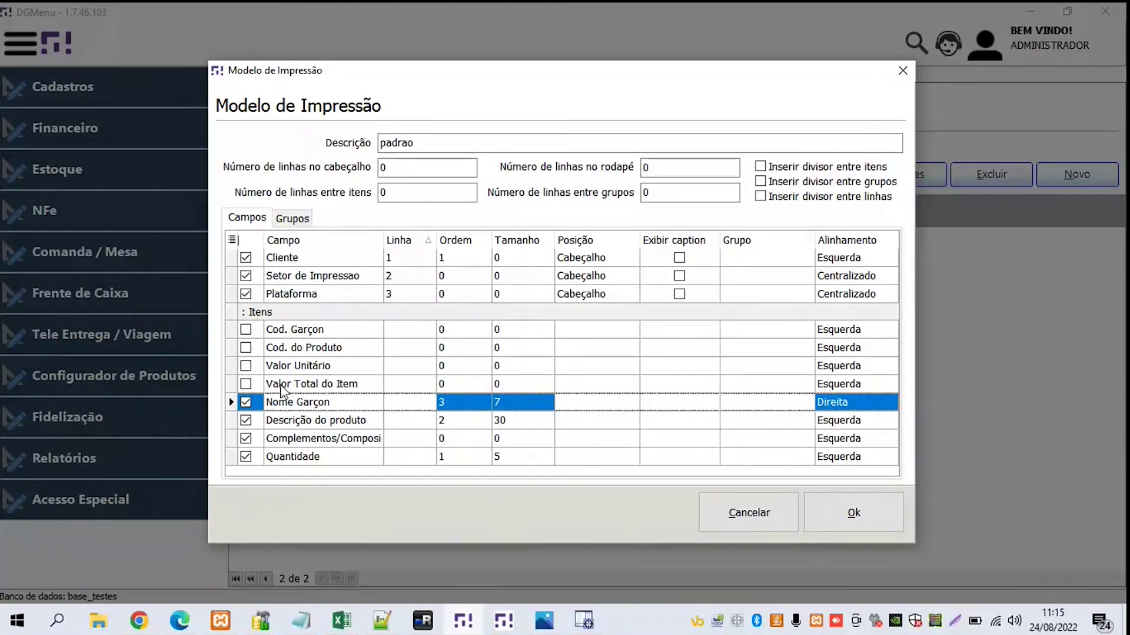
key("Down")
Return to Cod. Garçon and go through the Itens fields again one by one down to Nome Garçon
key("Up")
key("Up")
key("Up")
key("Up")
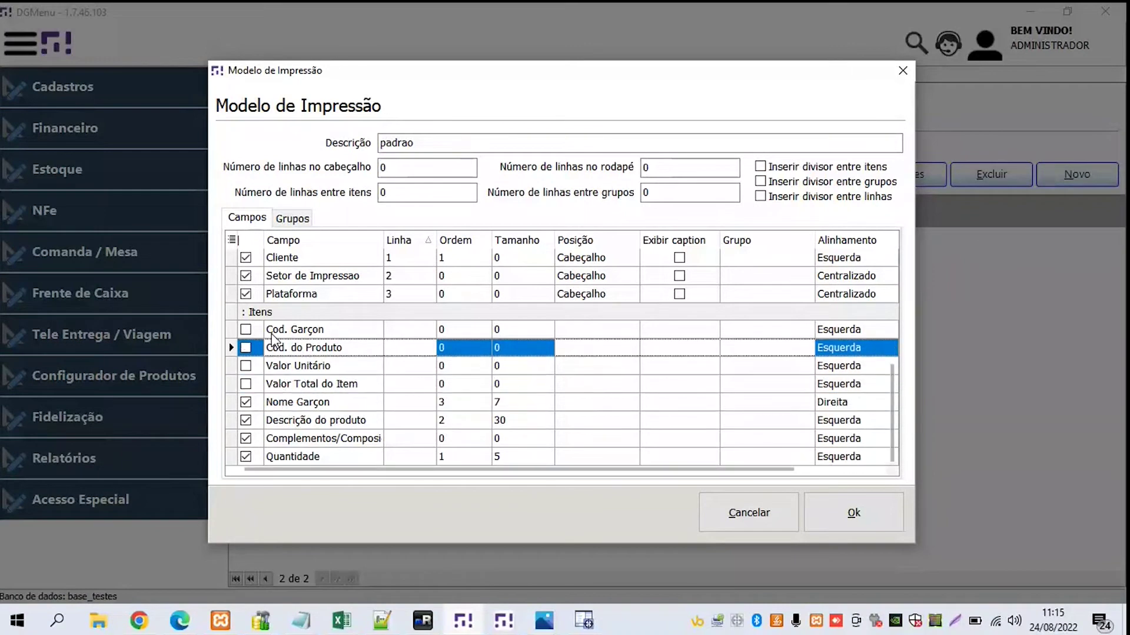
key("Up")
key("Down")
key("Up")
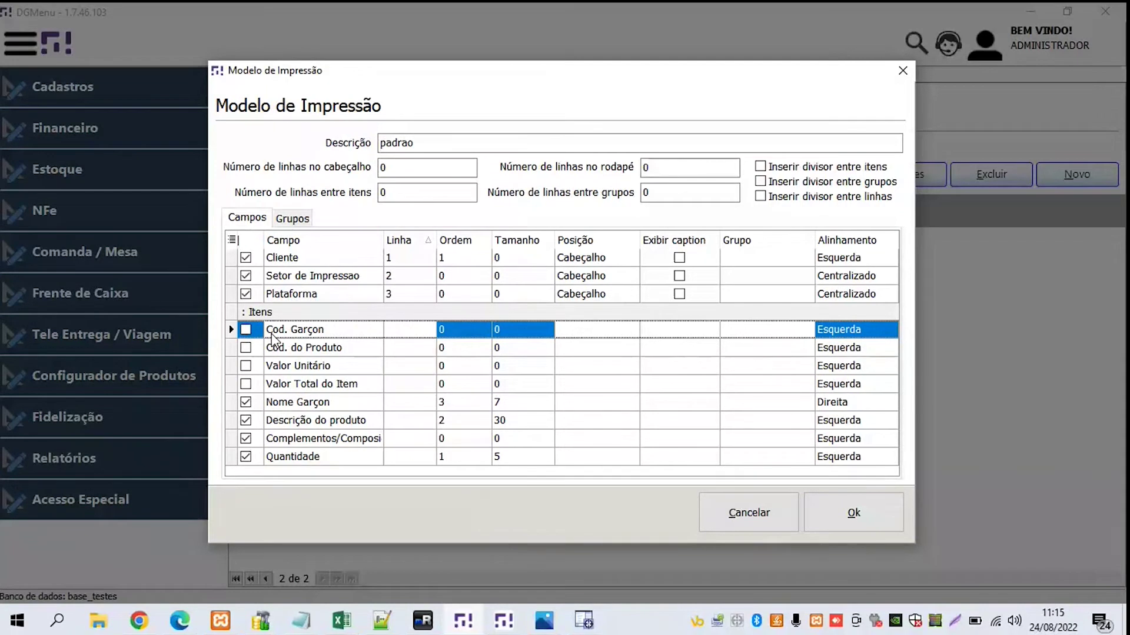
key("Down")
key("Down")
key("Down")
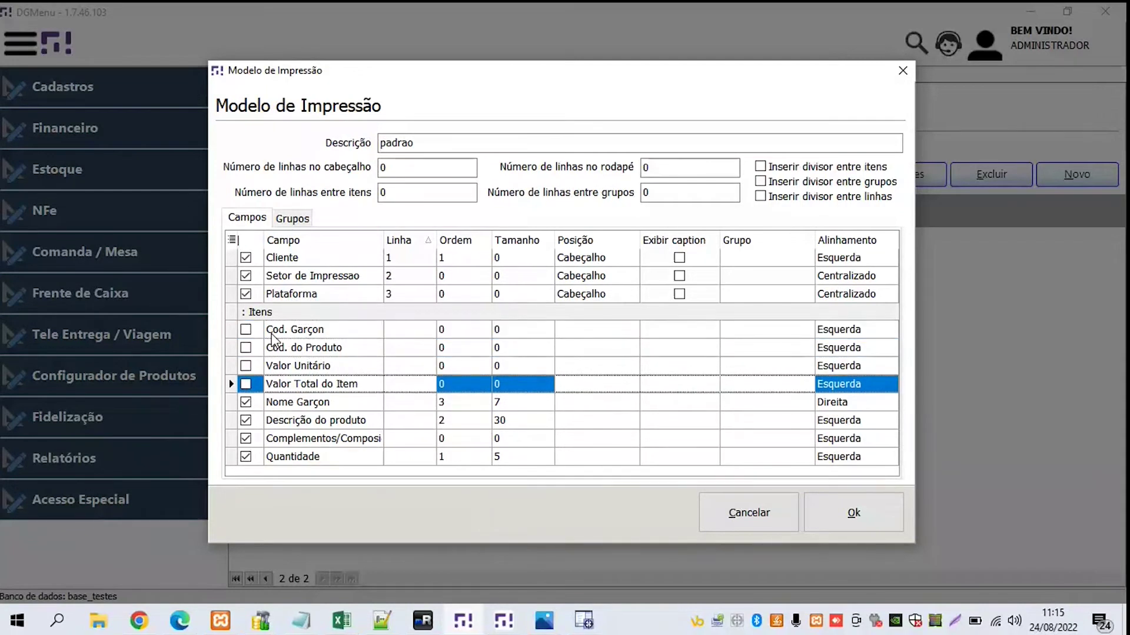
key("Down")
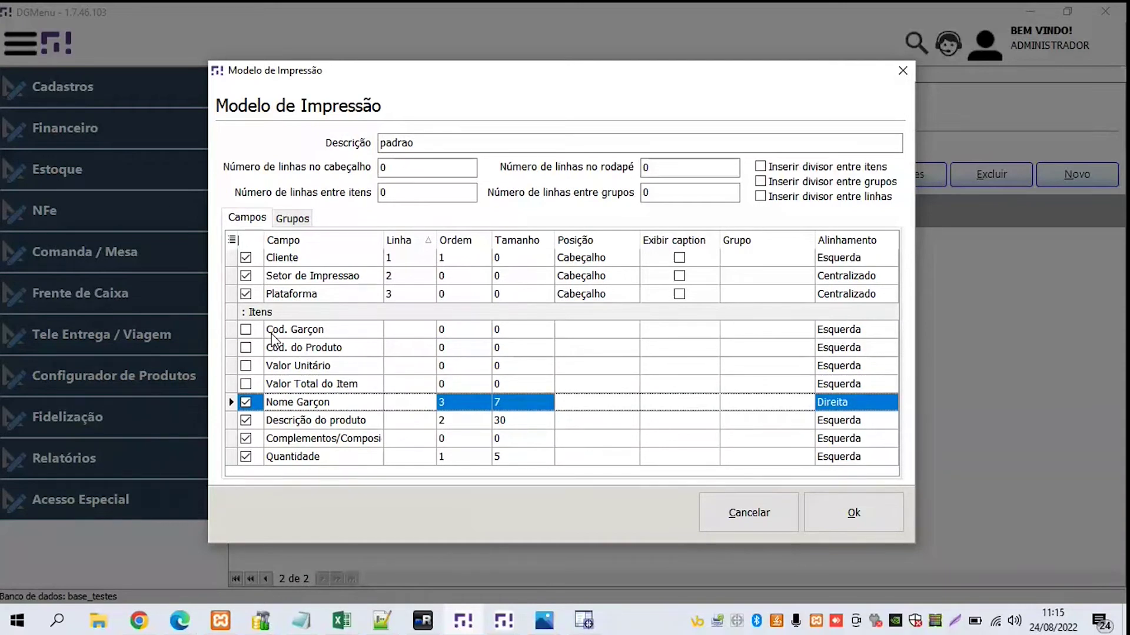
key("Up")
key("Down")
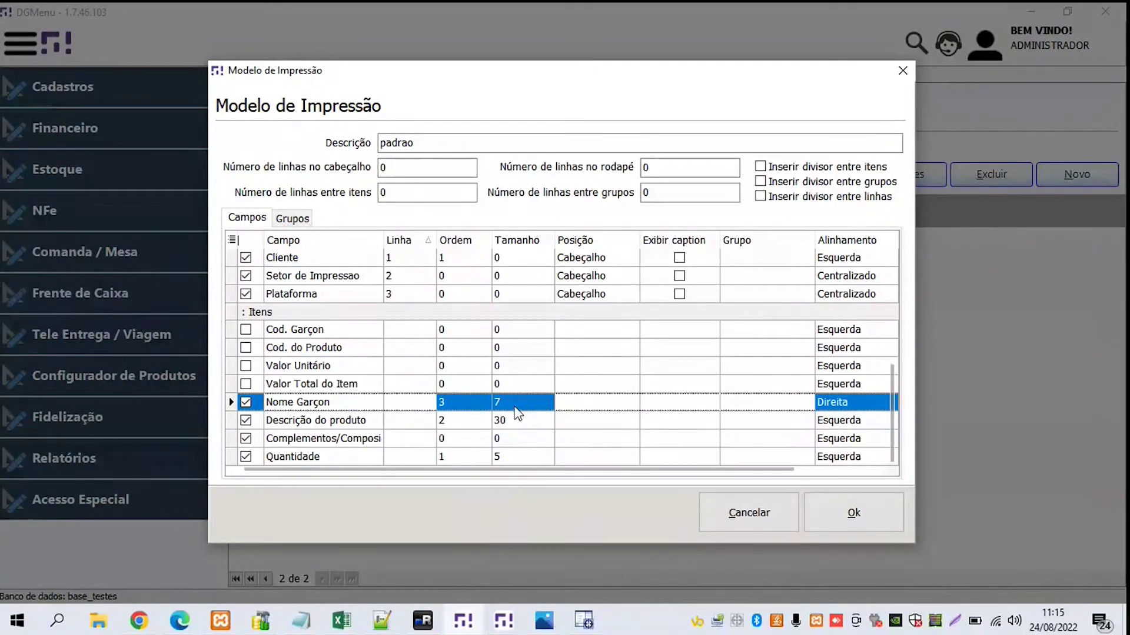
Examine the Alinhamento options available for the Nome Garçon field, leaving its alignment as it is
left_click(842, 405)
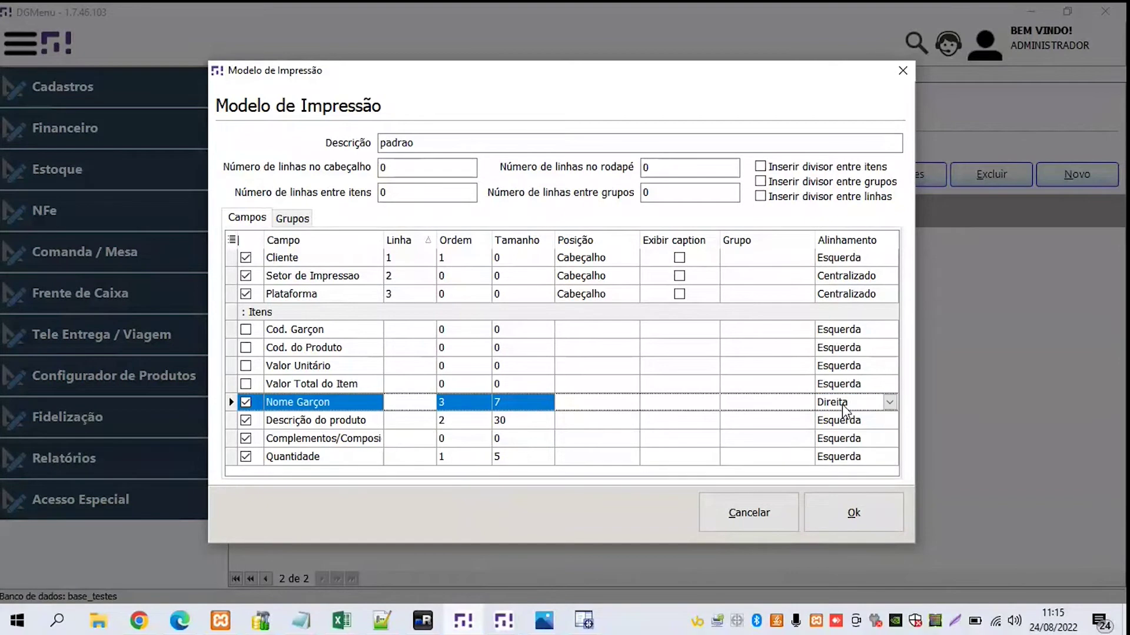
left_click(844, 406)
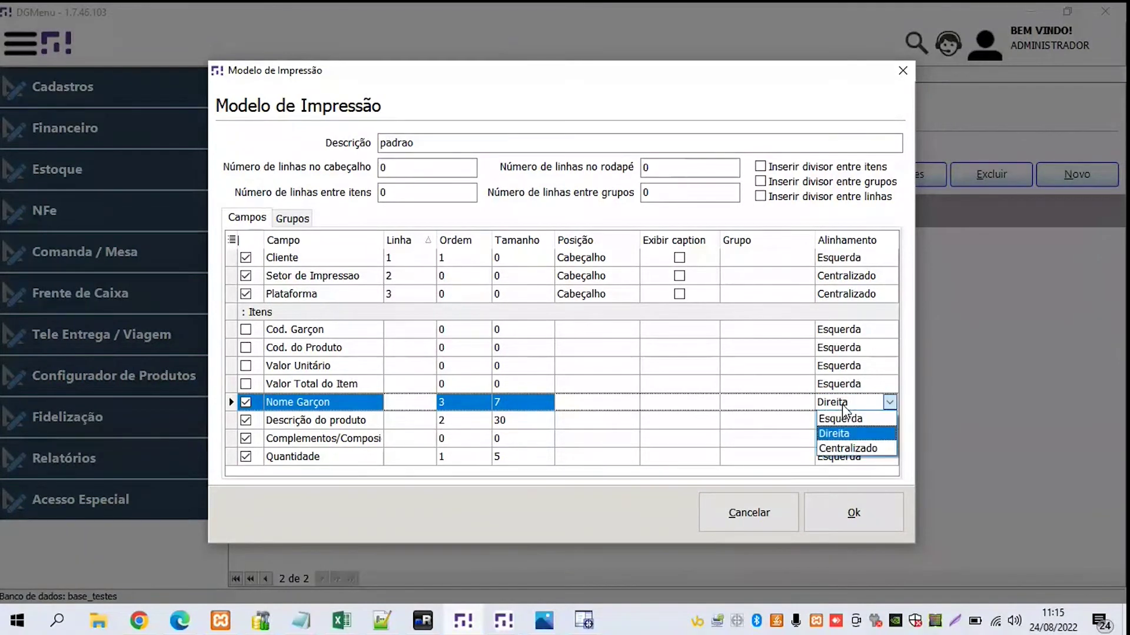
left_click(842, 405)
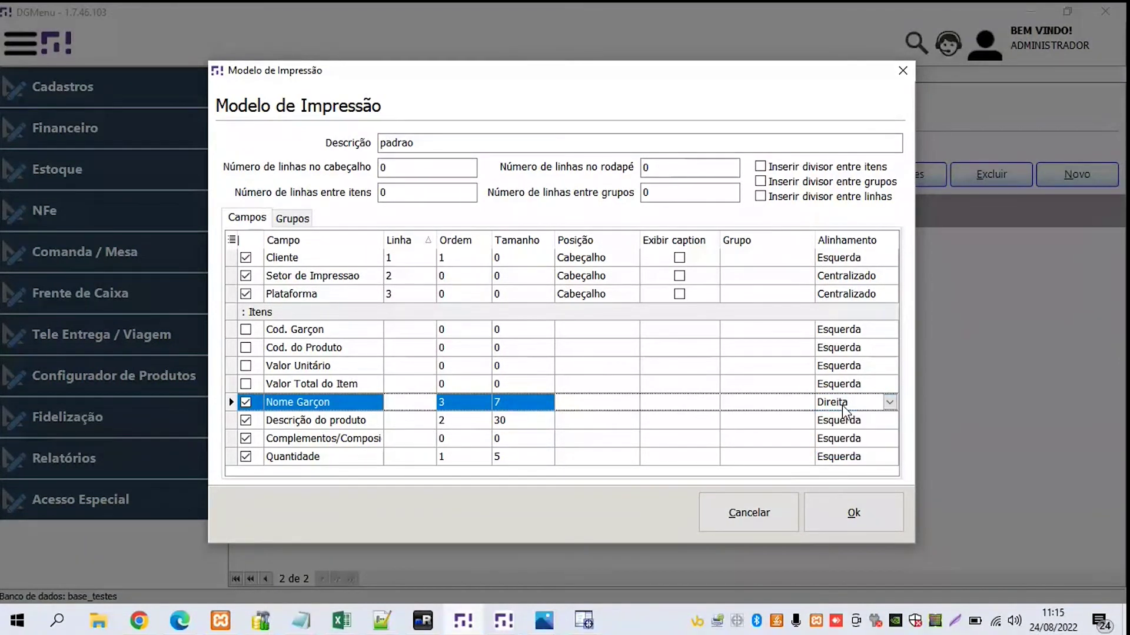
Review the Descrição do produto, Complementos/Composição and Quantidade fields, widening the Campo column to fit the full field names
left_click(344, 424)
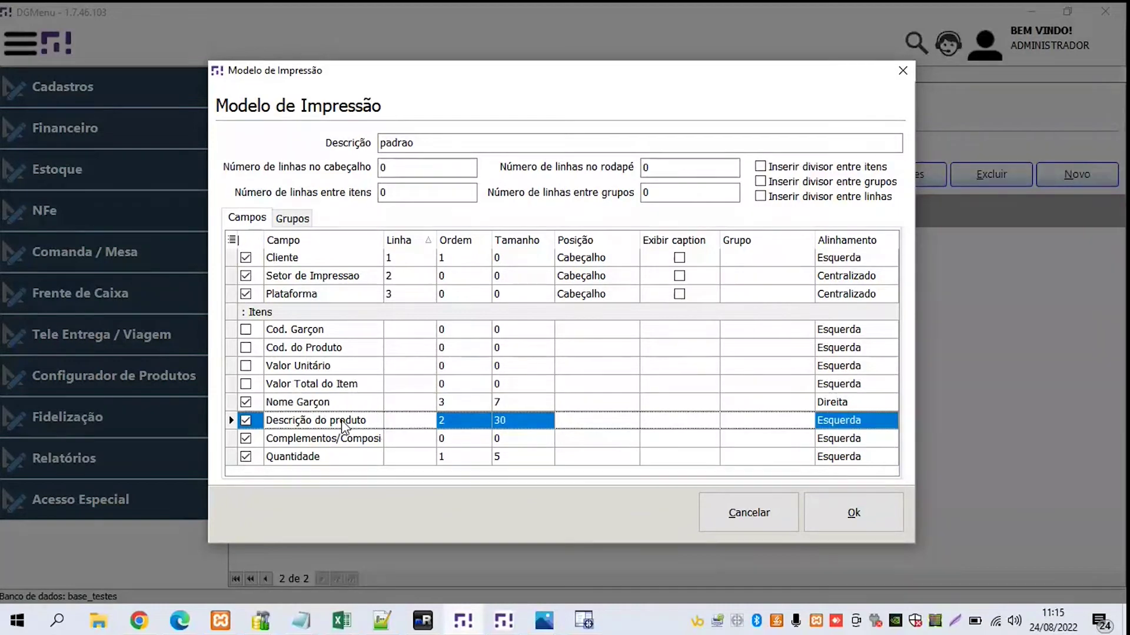
left_click(345, 443)
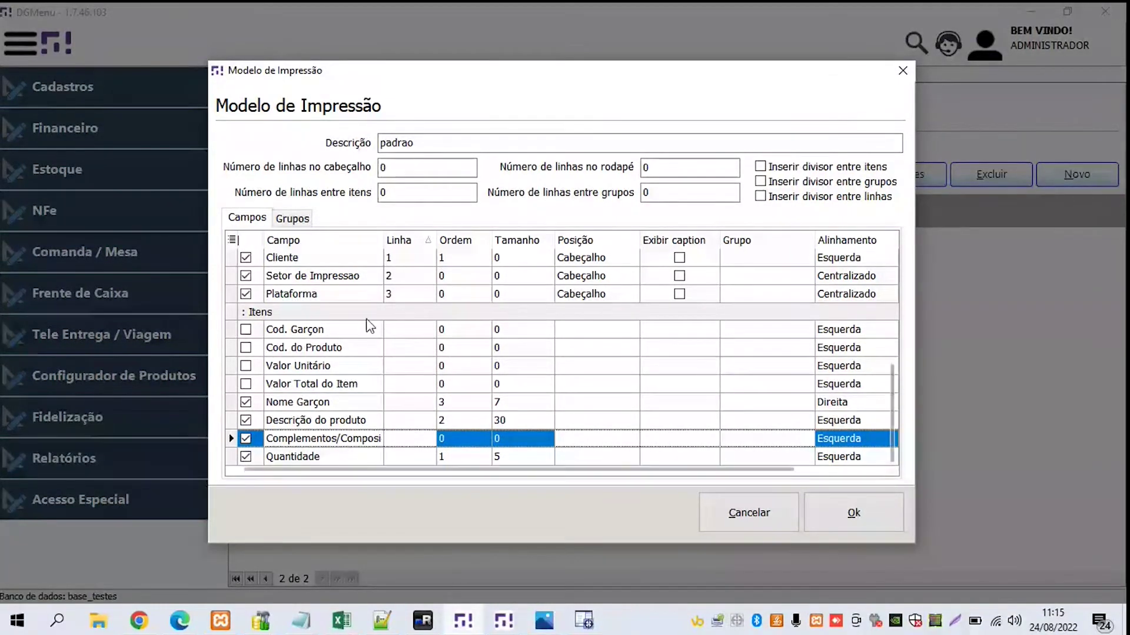
double_click(383, 239)
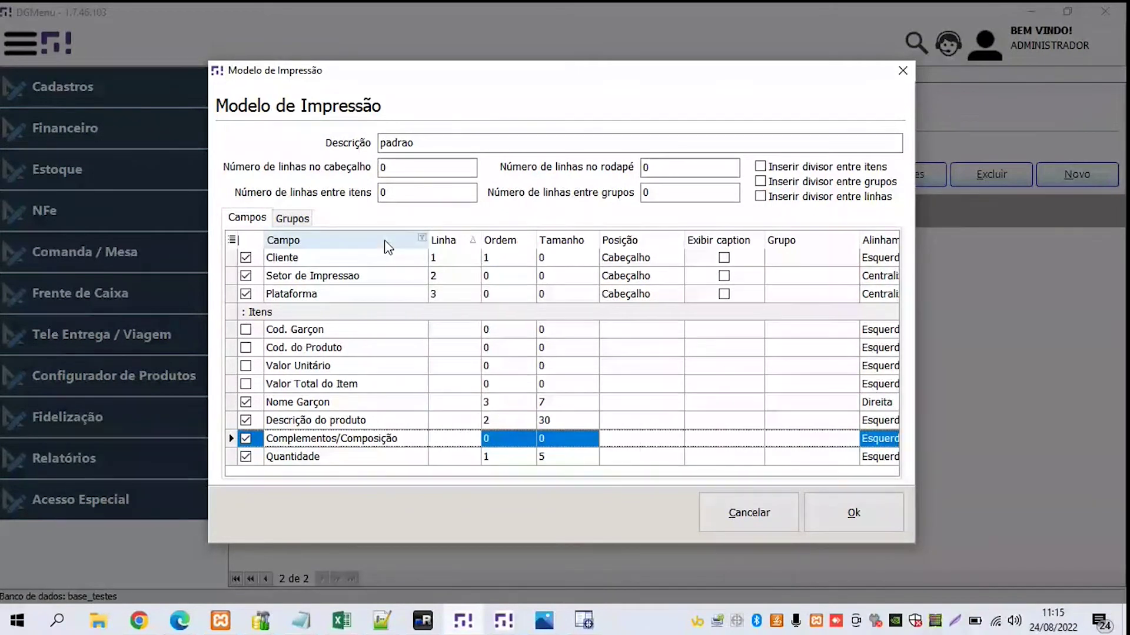
left_click(291, 462)
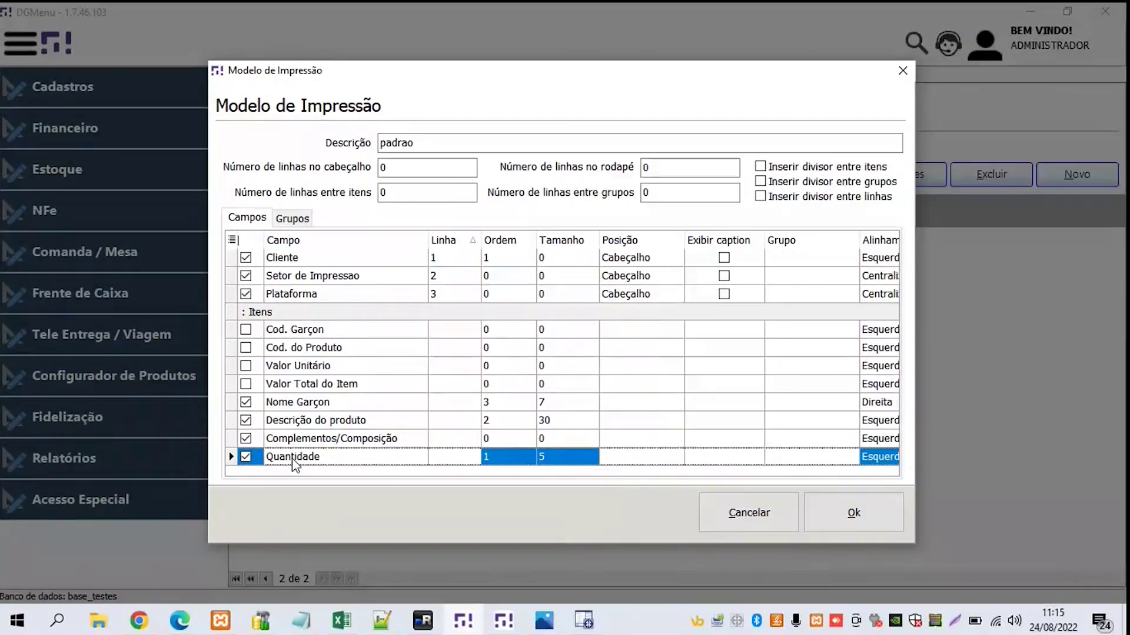
Compare the Ordem values of Descrição do produto, Nome Garçon and Complementos/Composição
left_click(493, 422)
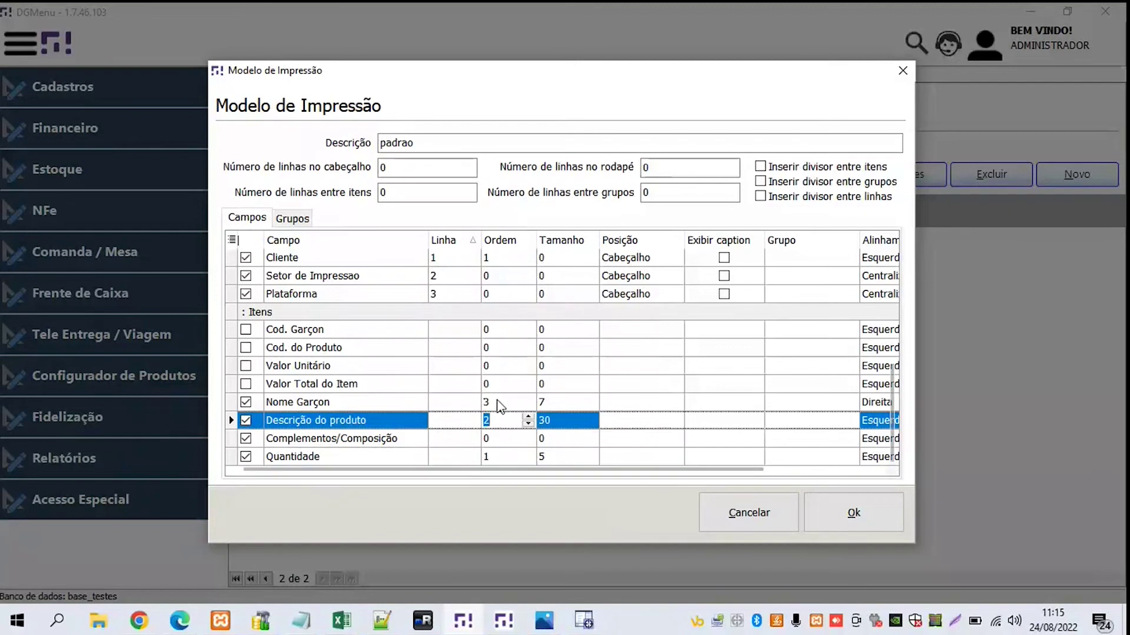
left_click(498, 403)
left_click(501, 403)
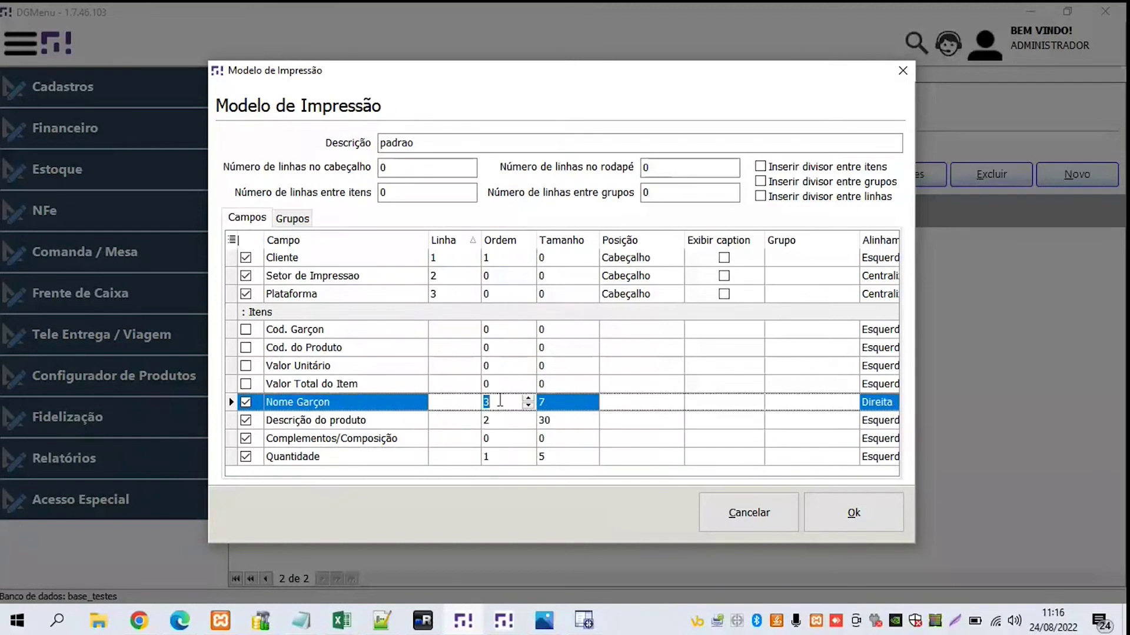
left_click(491, 440)
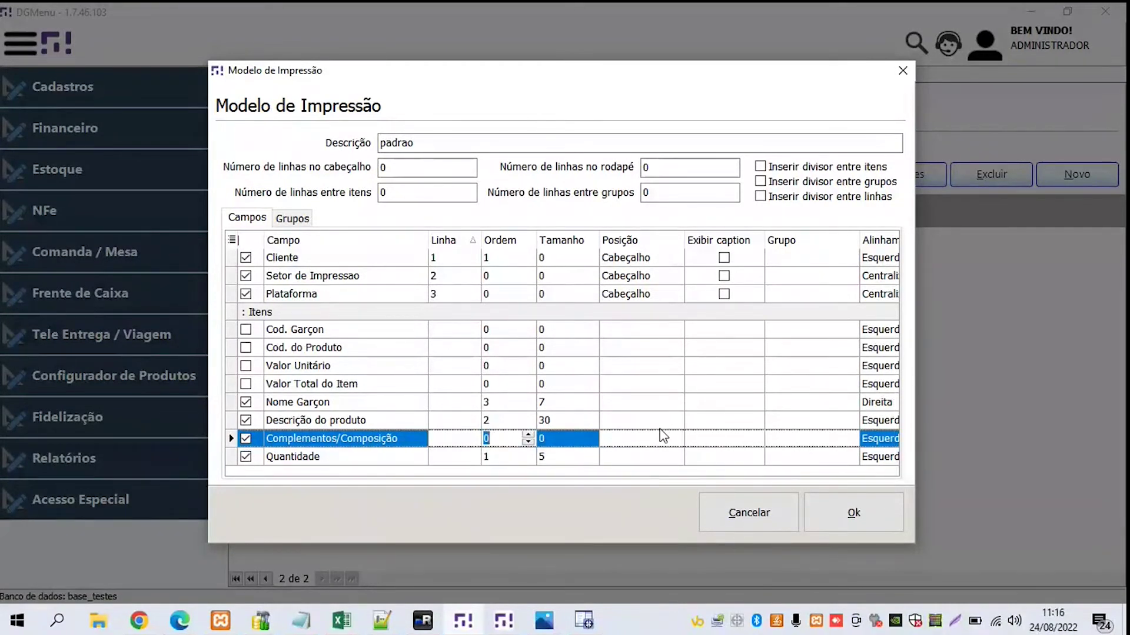
Review the Descrição do produto field's settings across the Ordem, Tamanho, Alinhamento and Estilo fonte columns
key("Up")
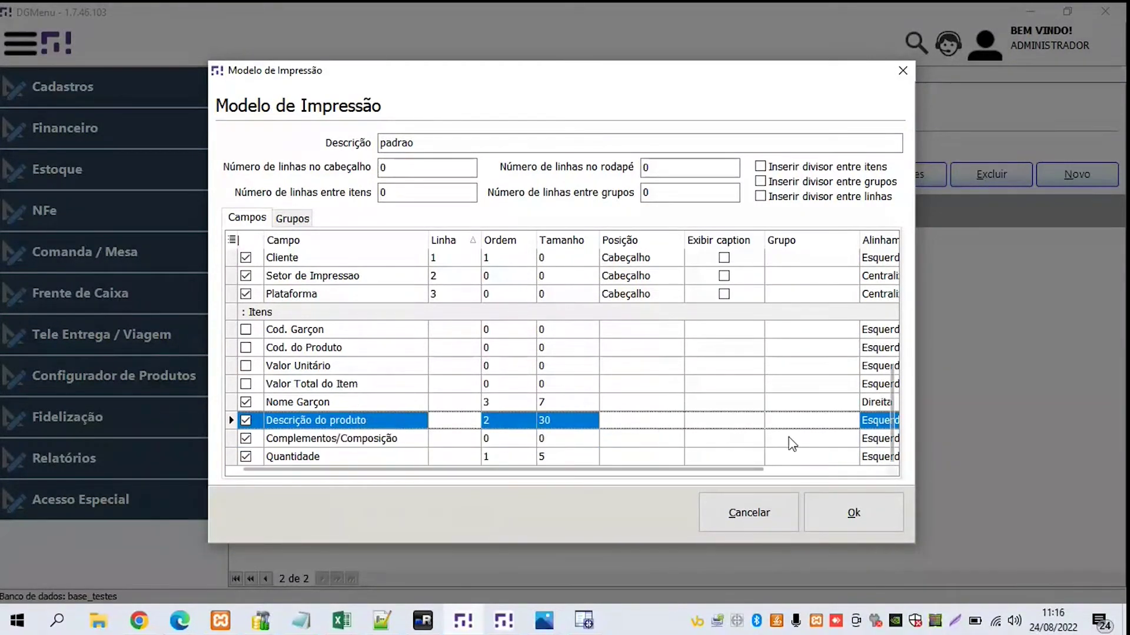
scroll(809, 447, "right", 5)
left_click(808, 440)
scroll(810, 447, "right", 5)
key("Up")
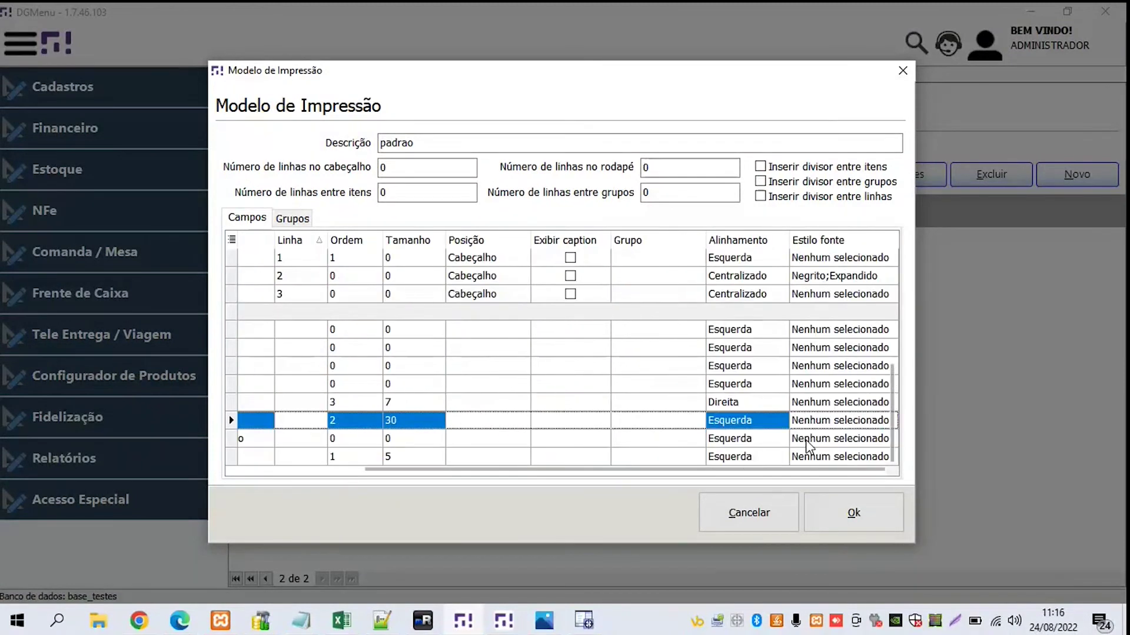
key("Right")
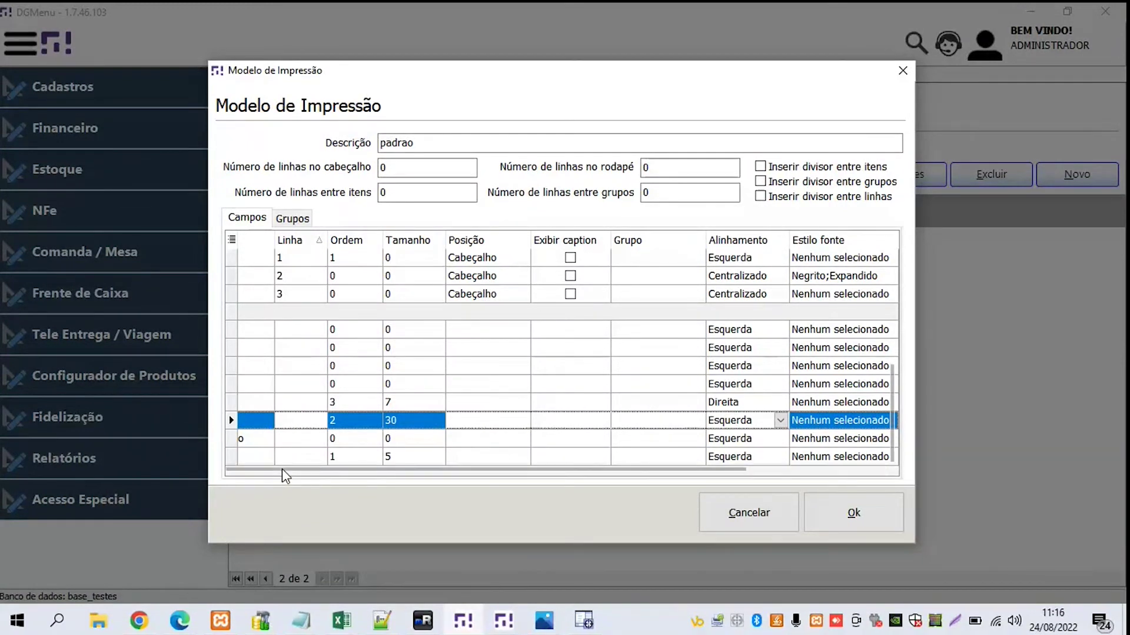
left_click(281, 468)
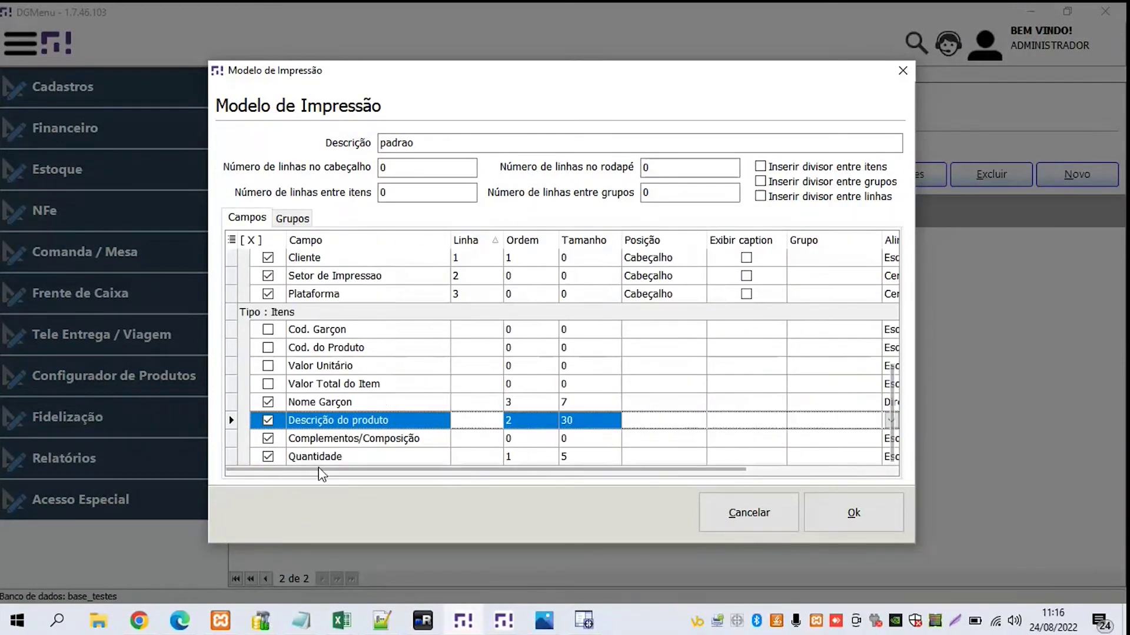
left_click_drag(320, 471, 463, 475)
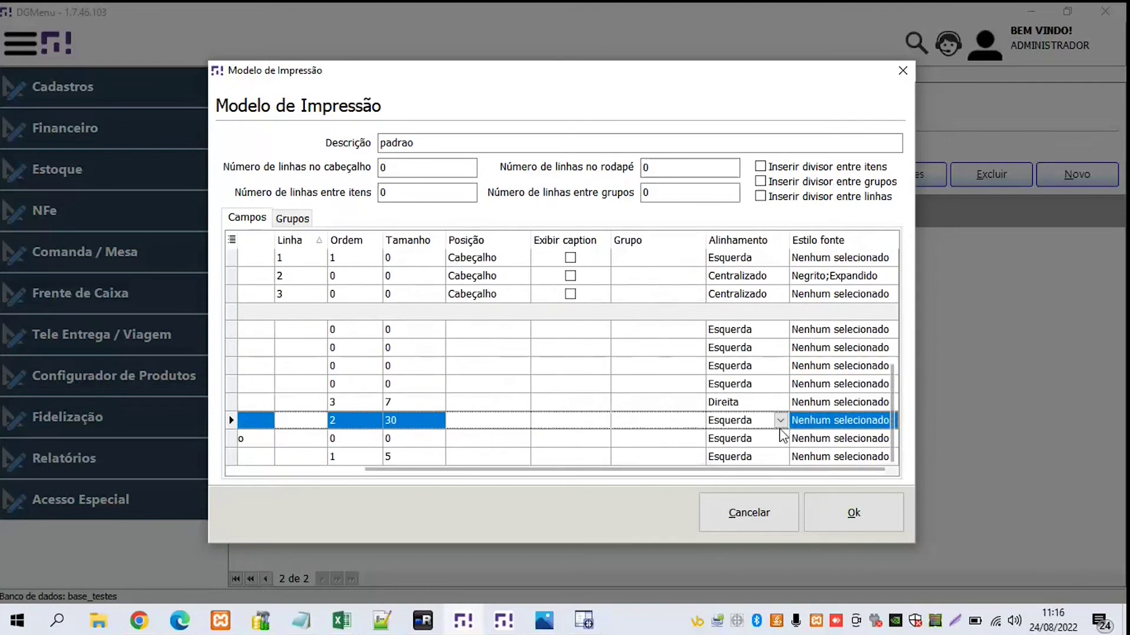
Try the Negrito and Expandido font styles on the Descrição do produto field, clearing both again
left_click(806, 425)
left_click(804, 422)
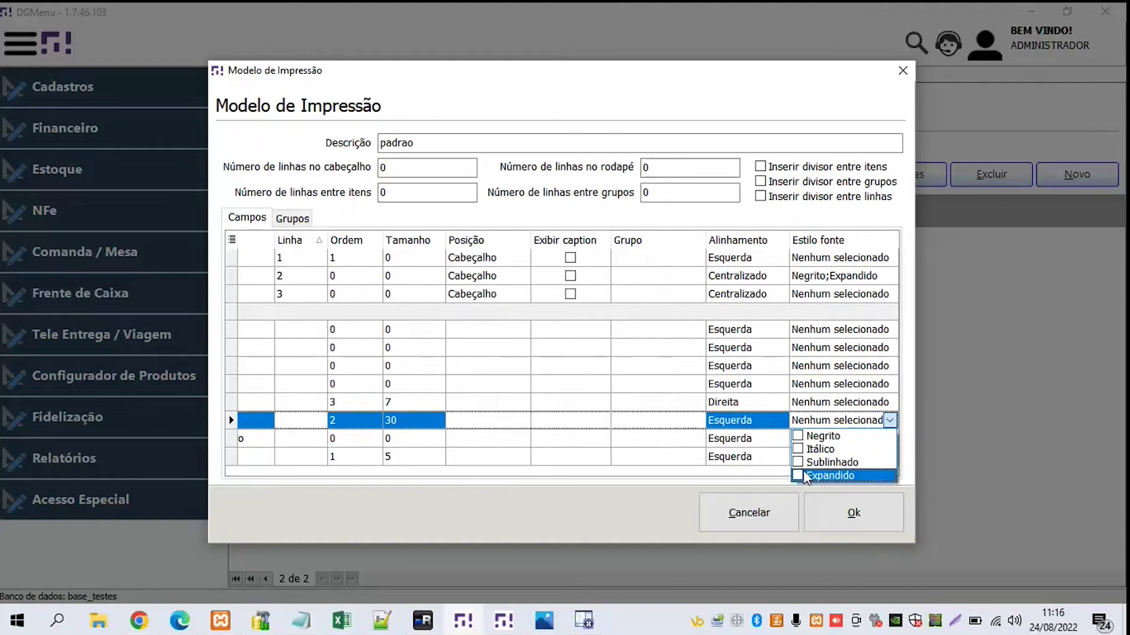
left_click(798, 436)
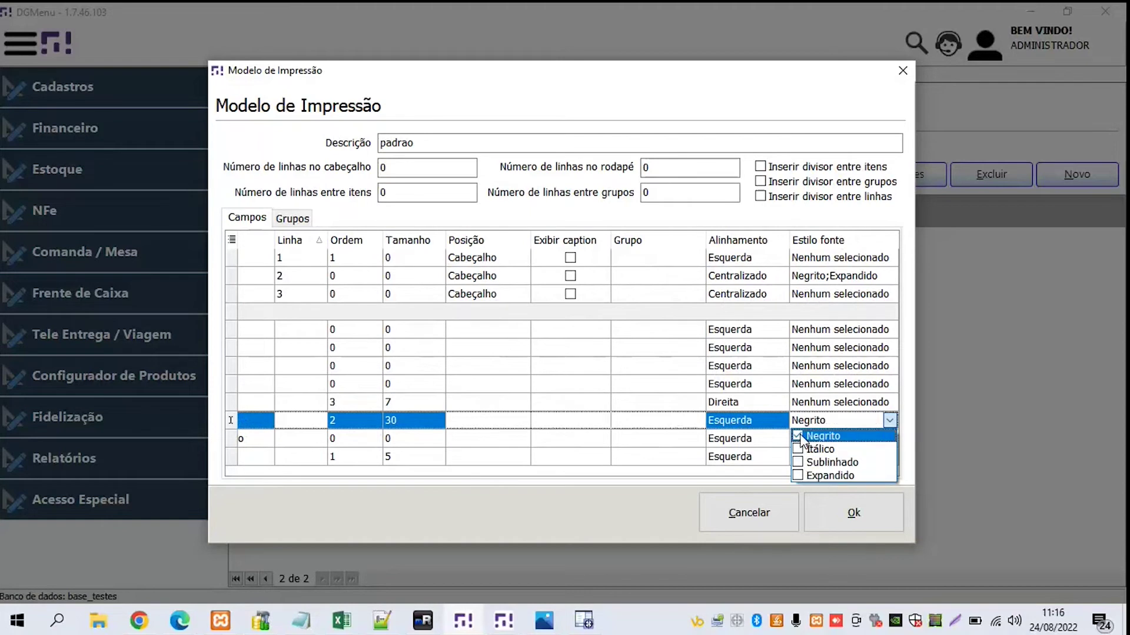
left_click(797, 476)
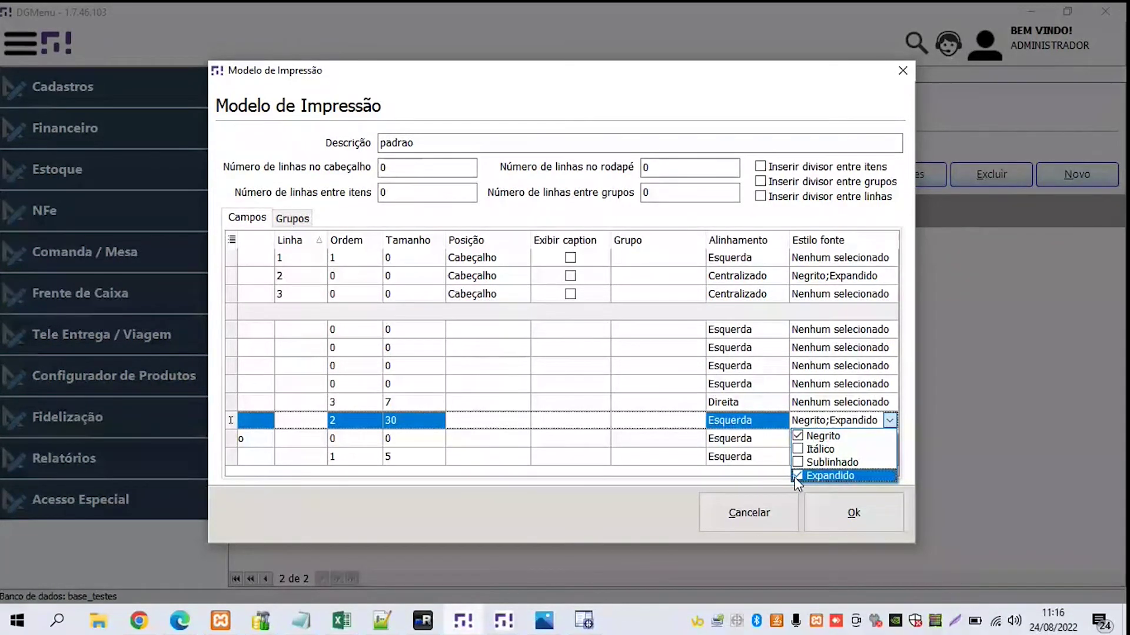
left_click(797, 476)
left_click(797, 438)
left_click(731, 445)
left_click(732, 446)
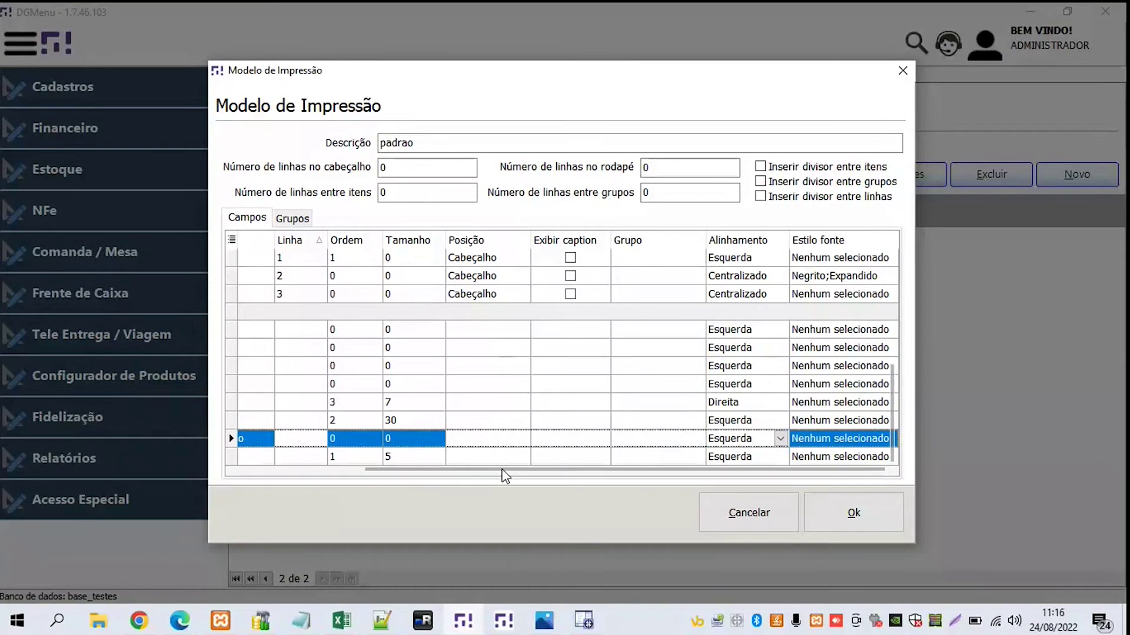
Check the Setor de Impressao header field's Alinhamento and Estilo fonte, and save the padrao print model
left_click_drag(502, 470, 300, 470)
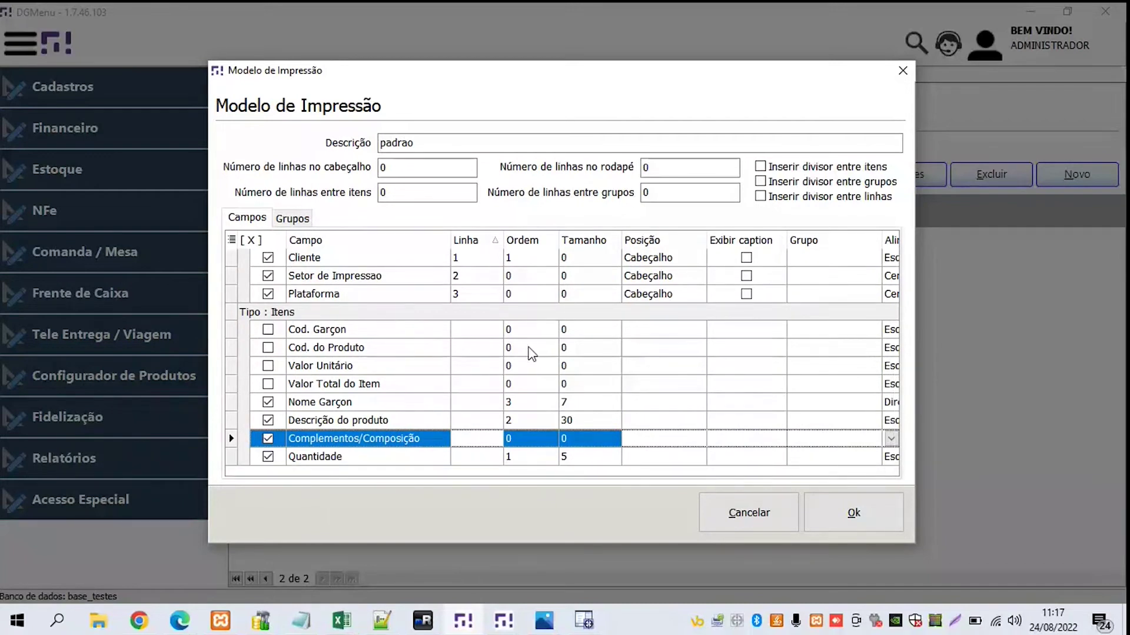
scroll(531, 353, "up", 2)
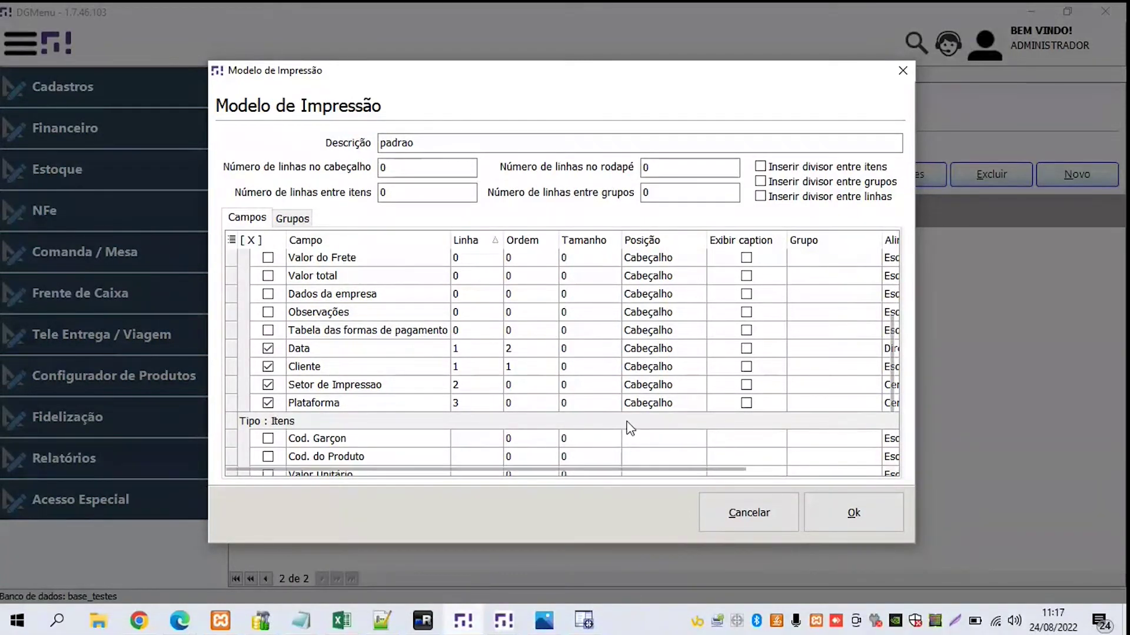
left_click_drag(621, 470, 761, 469)
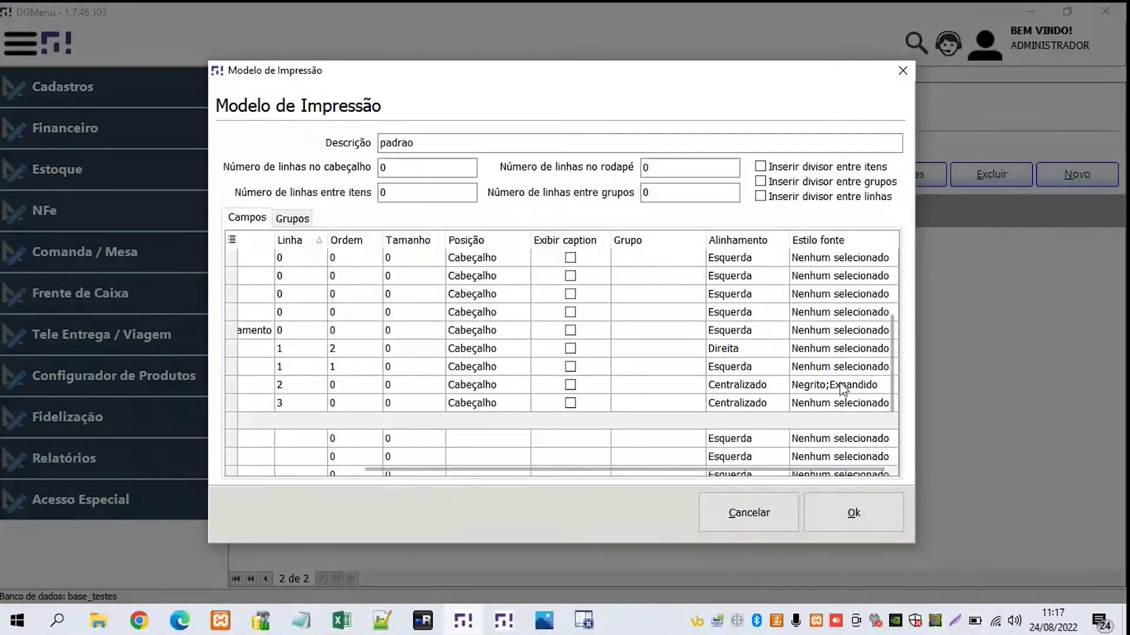
left_click(804, 387)
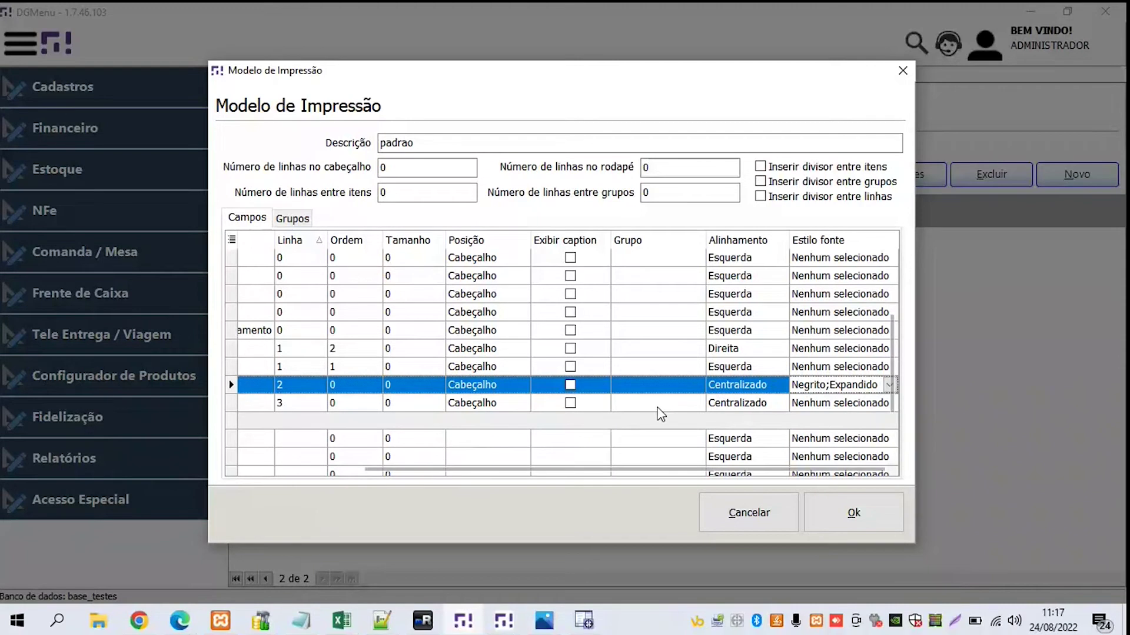
left_click_drag(583, 470, 407, 501)
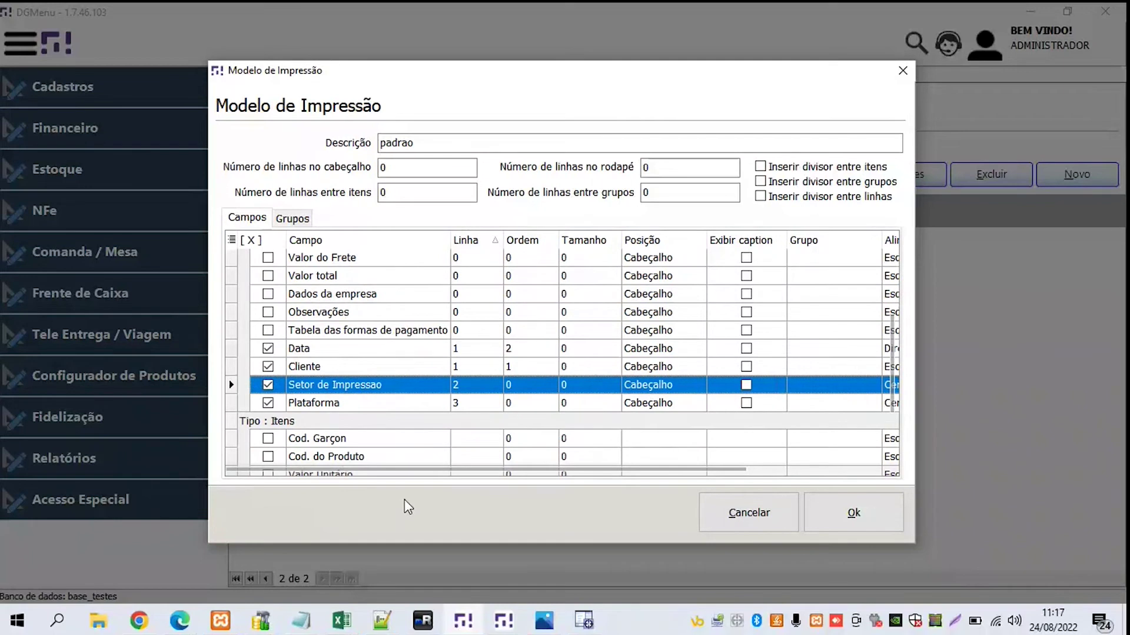
mouse_move(419, 503)
left_mouse_down()
mouse_move(575, 493)
mouse_move(614, 507)
mouse_move(433, 490)
left_mouse_up()
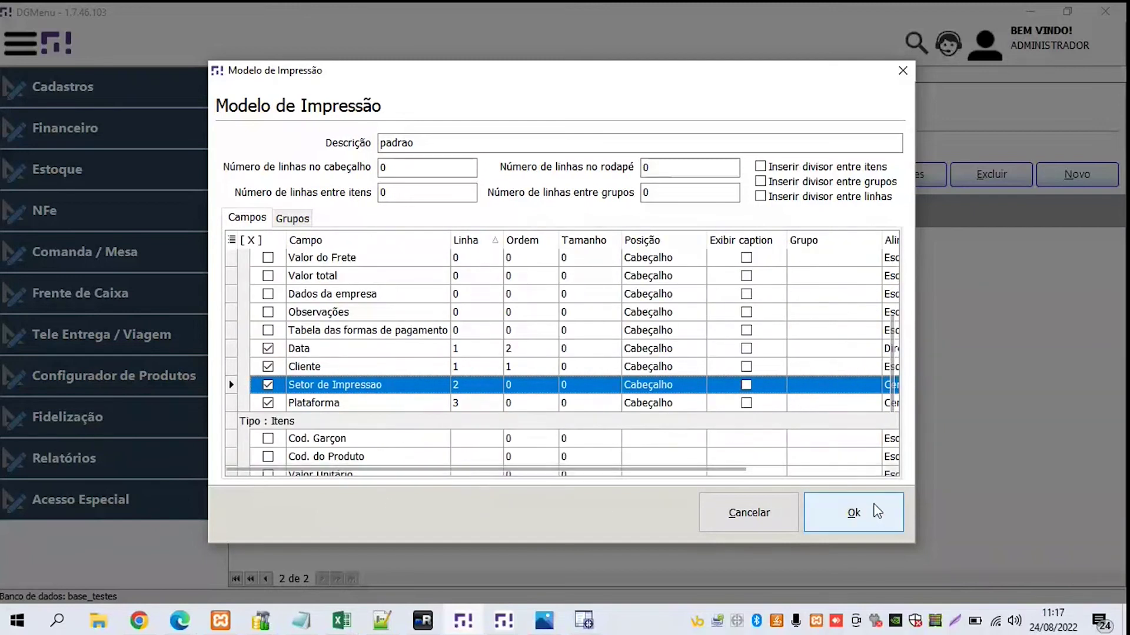
left_click(861, 517)
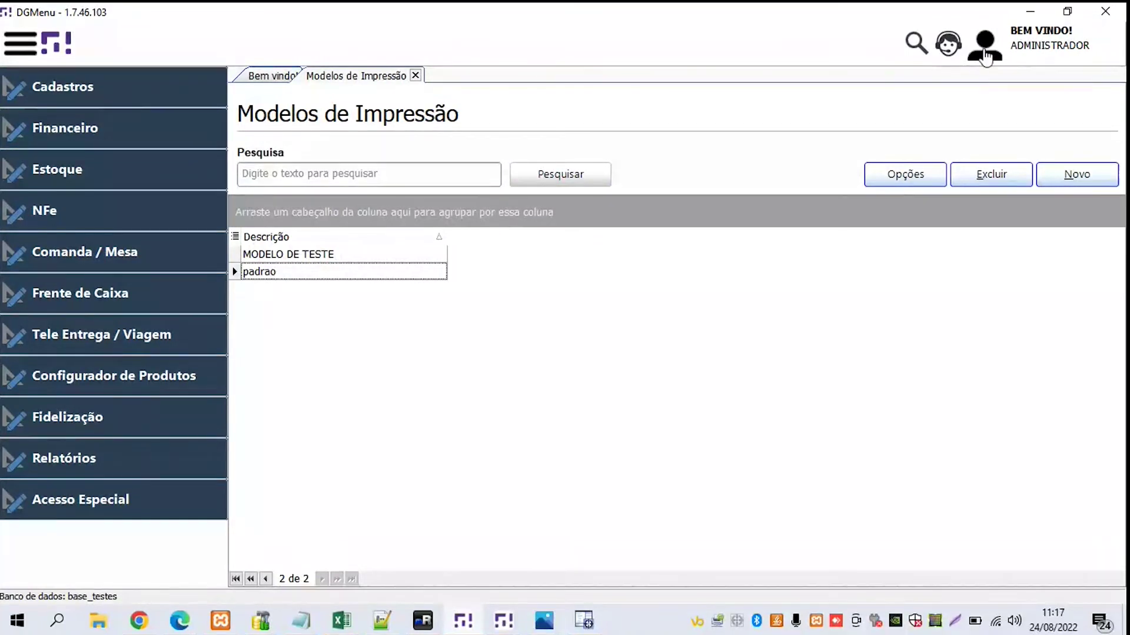
Open the system parameters and filter them by "modelo"
left_click(984, 57)
mouse_move(963, 93)
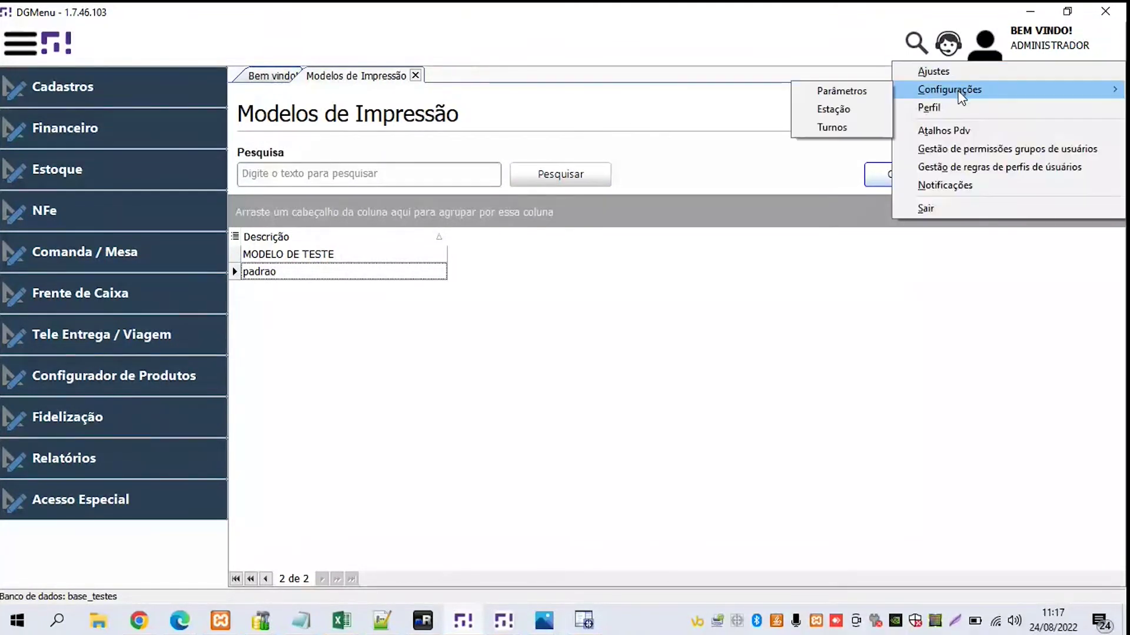
left_click(809, 93)
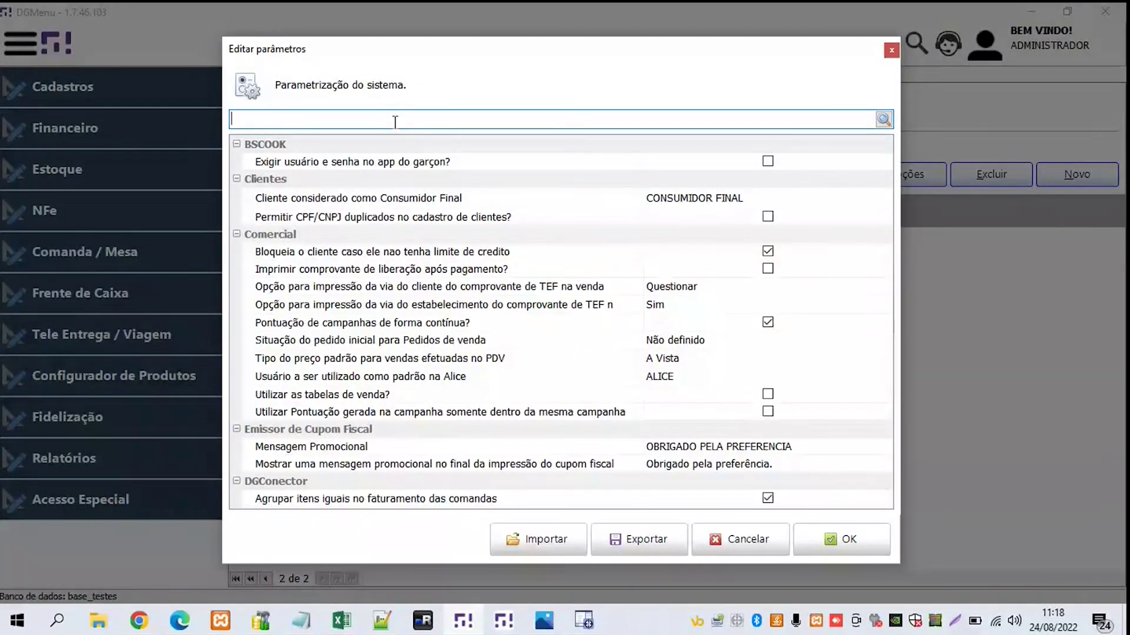
type("odelo")
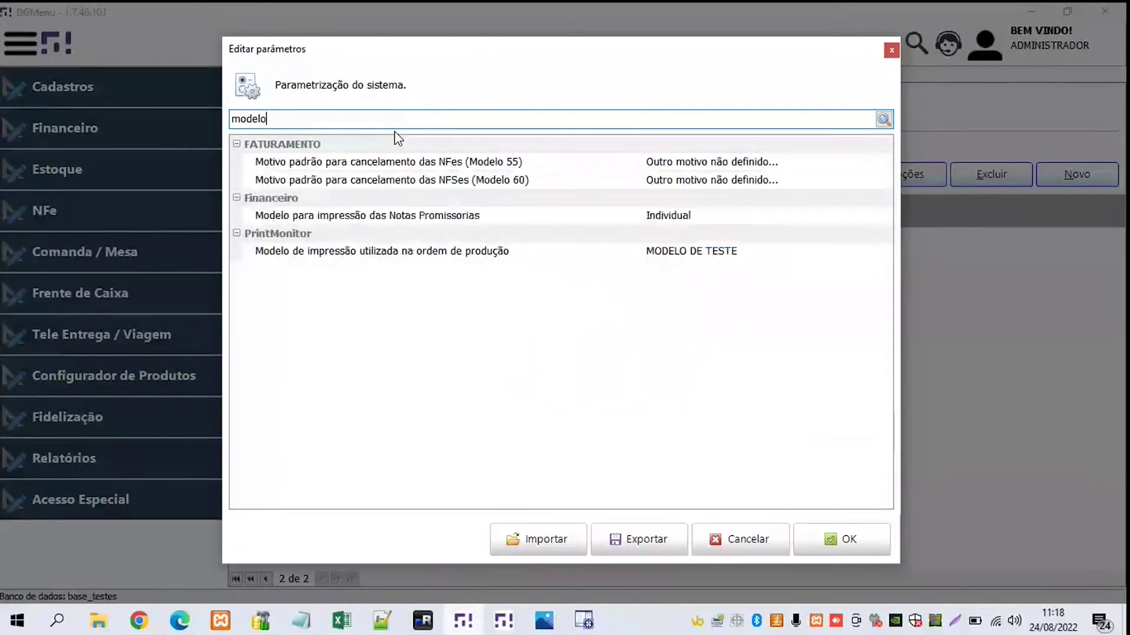
Set the parameter Modelo de impressão utilizada na ordem de produção to padrao and save the parameters
left_click(340, 258)
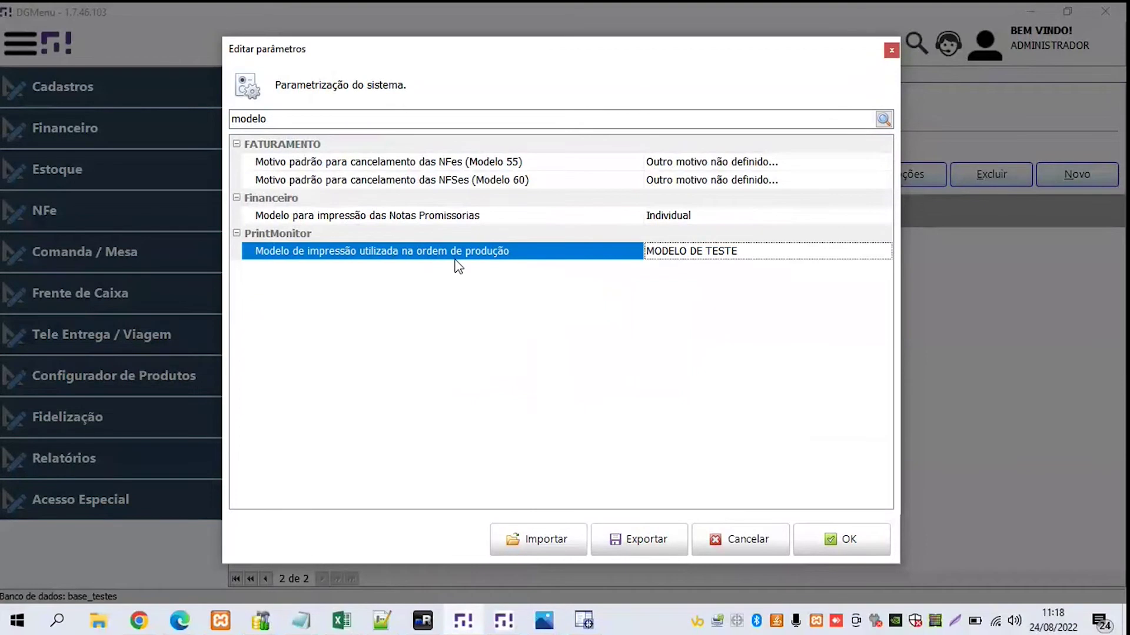
left_click(674, 258)
left_click(672, 253)
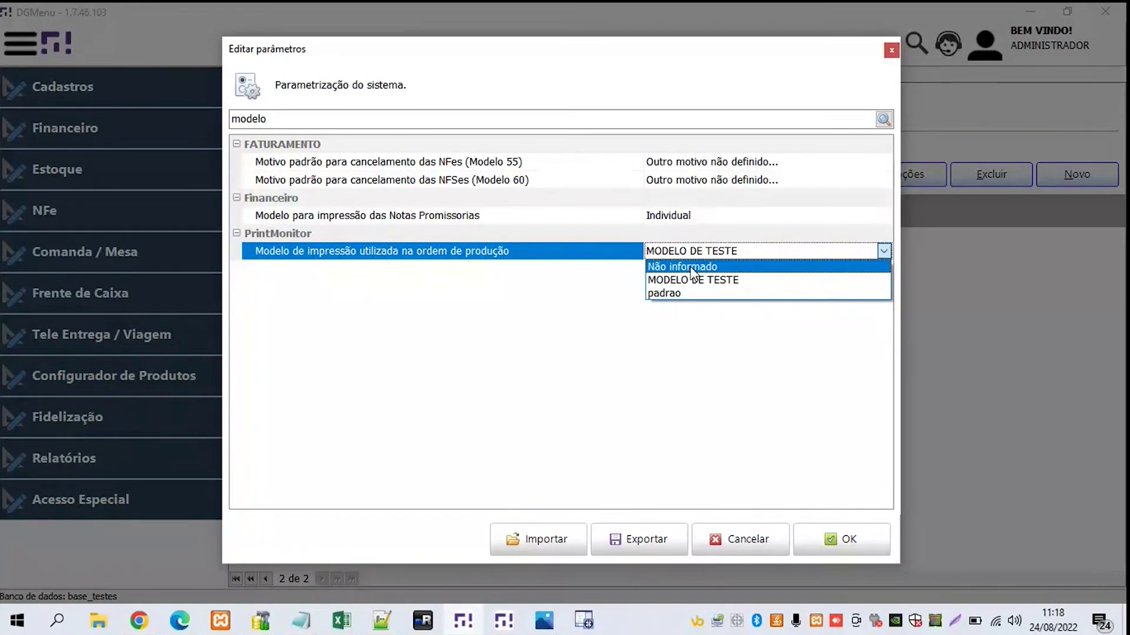
left_click(692, 268)
left_click(687, 253)
left_click(690, 294)
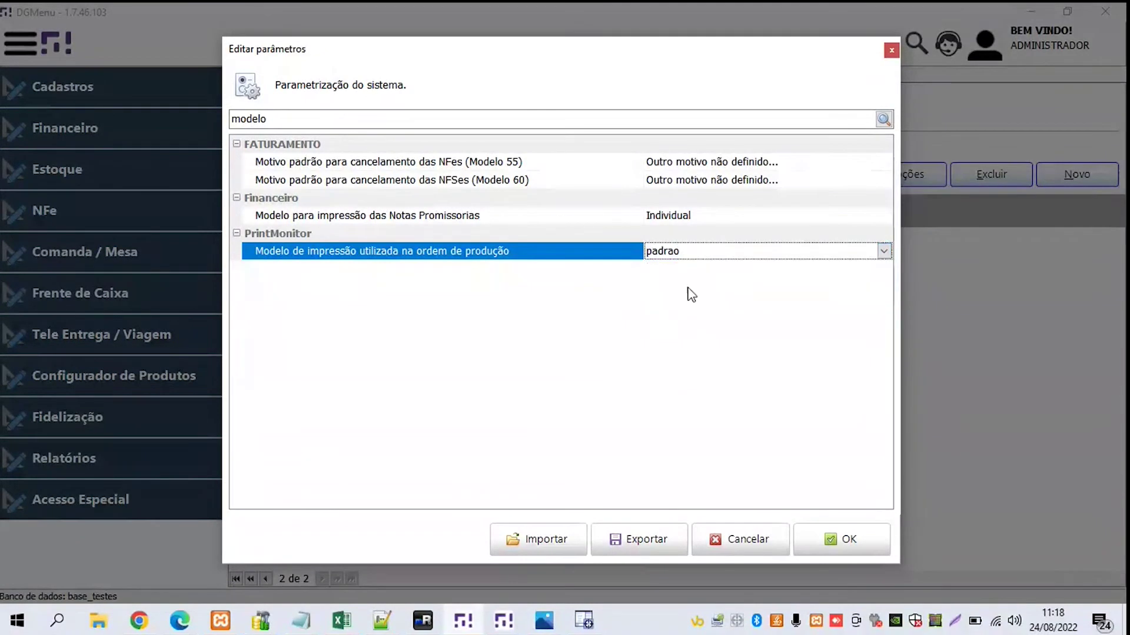
left_click(814, 541)
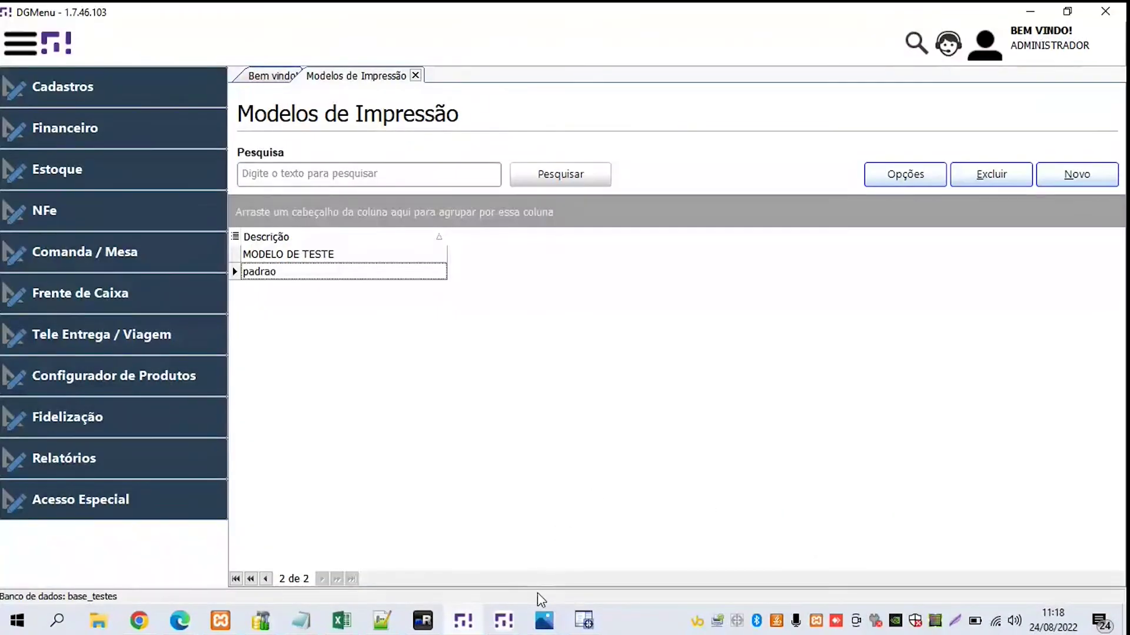
Switch to the Comandas.jpg photo in Fotos and examine the header and item layout of the middle printed order
mouse_move(540, 615)
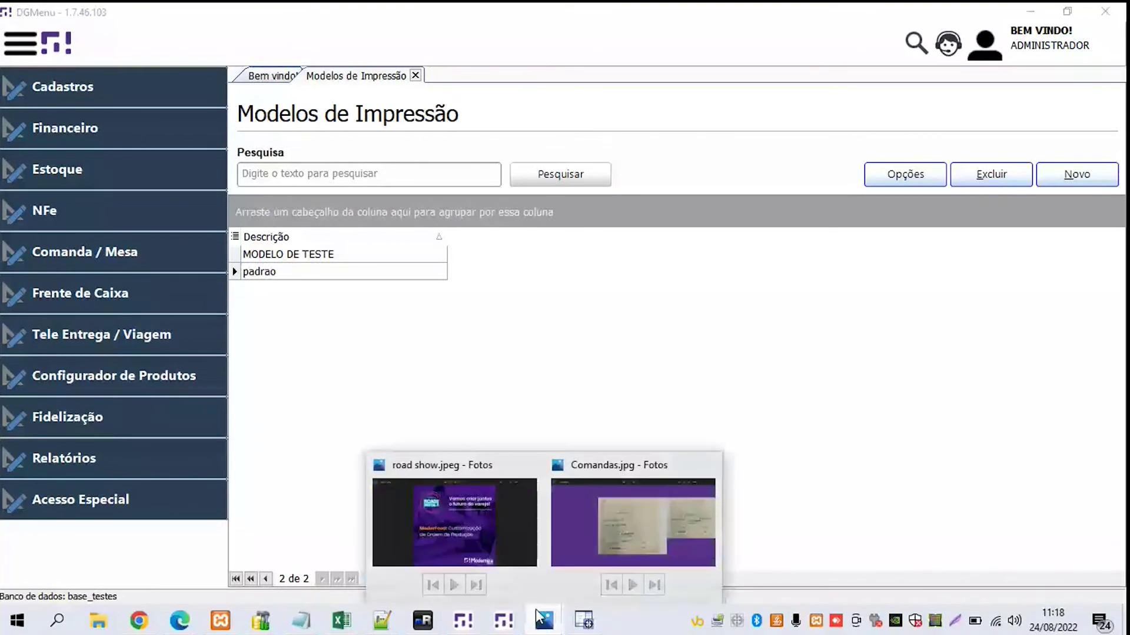
left_click(580, 532)
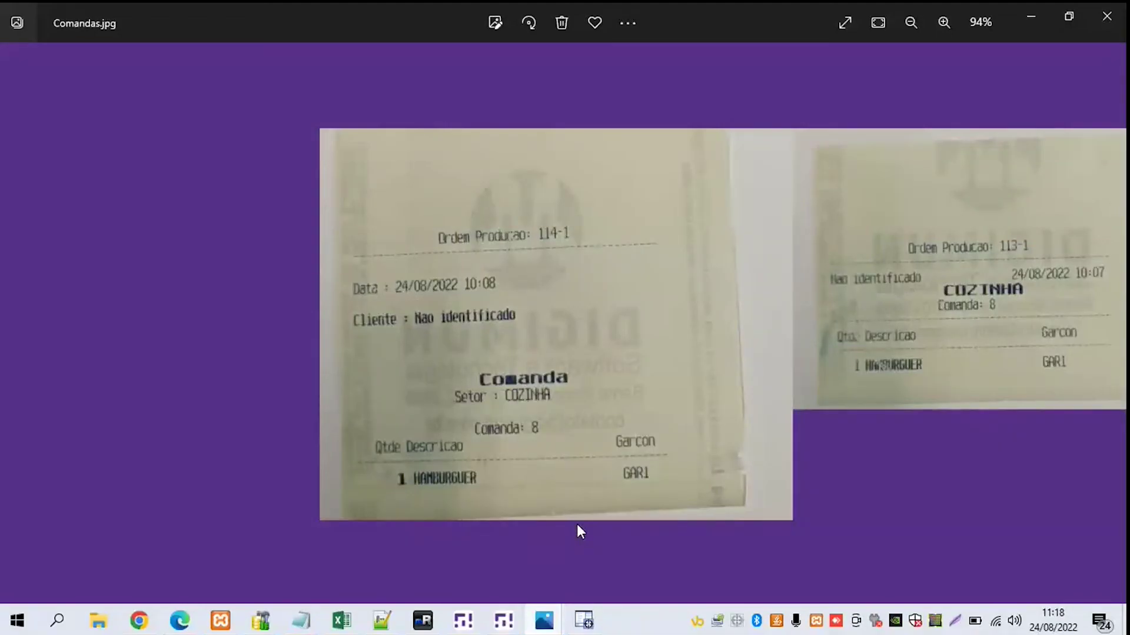
scroll(579, 531, "up", 1)
left_click_drag(652, 467, 141, 425)
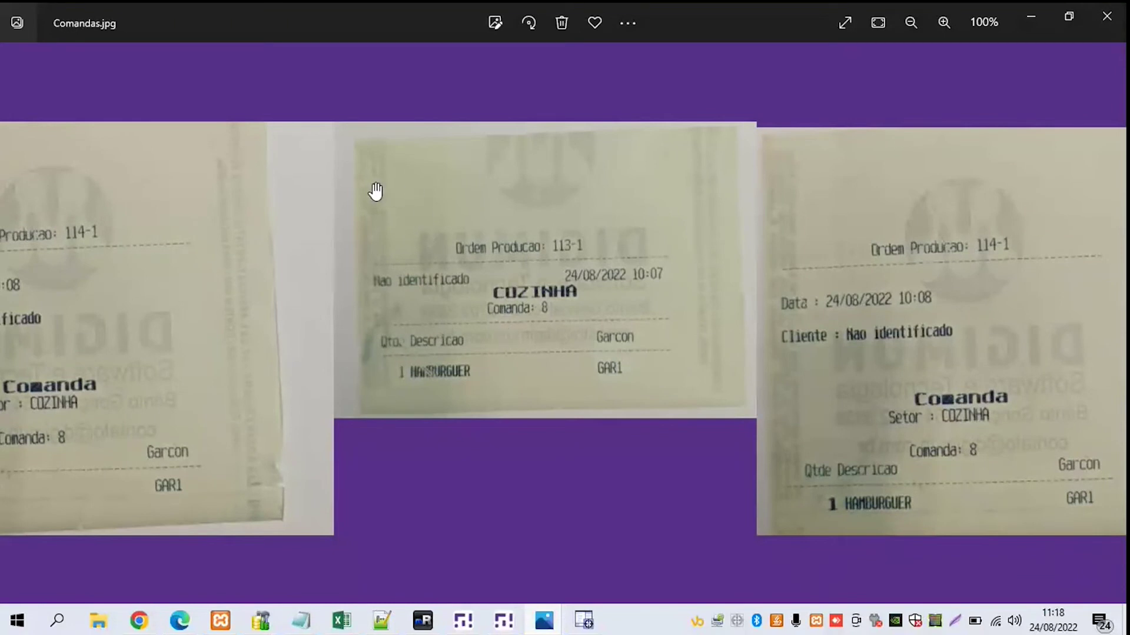
left_click_drag(414, 212, 358, 230)
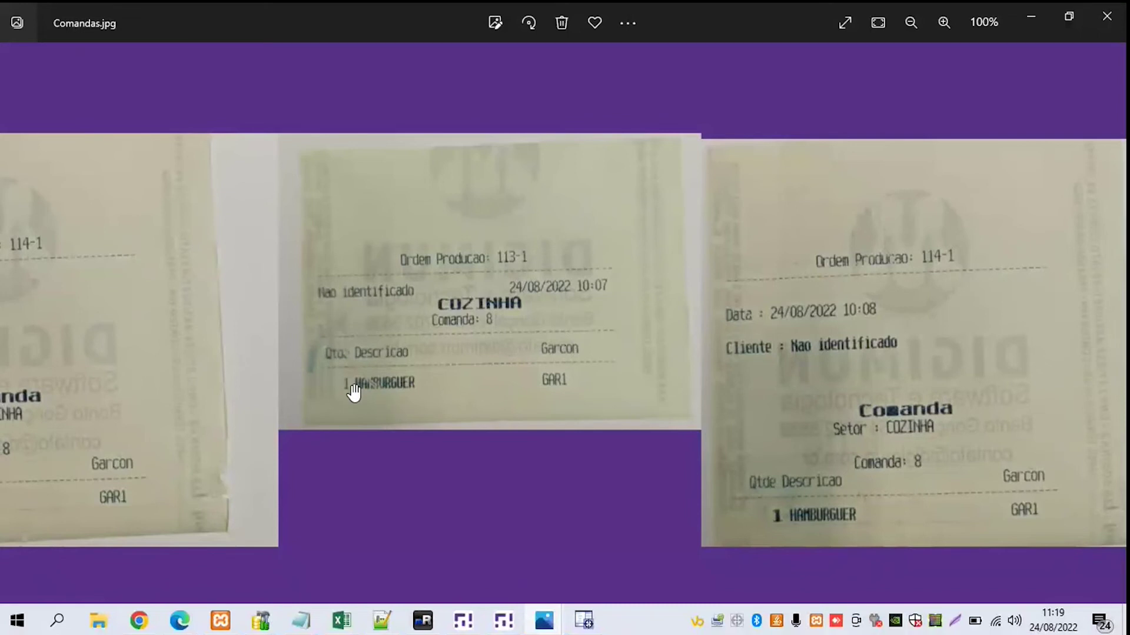
Compare the outer printed orders in Comandas.jpg with the middle one, checking their captions, spacing, alignment and font styles
left_click_drag(459, 365, 931, 376)
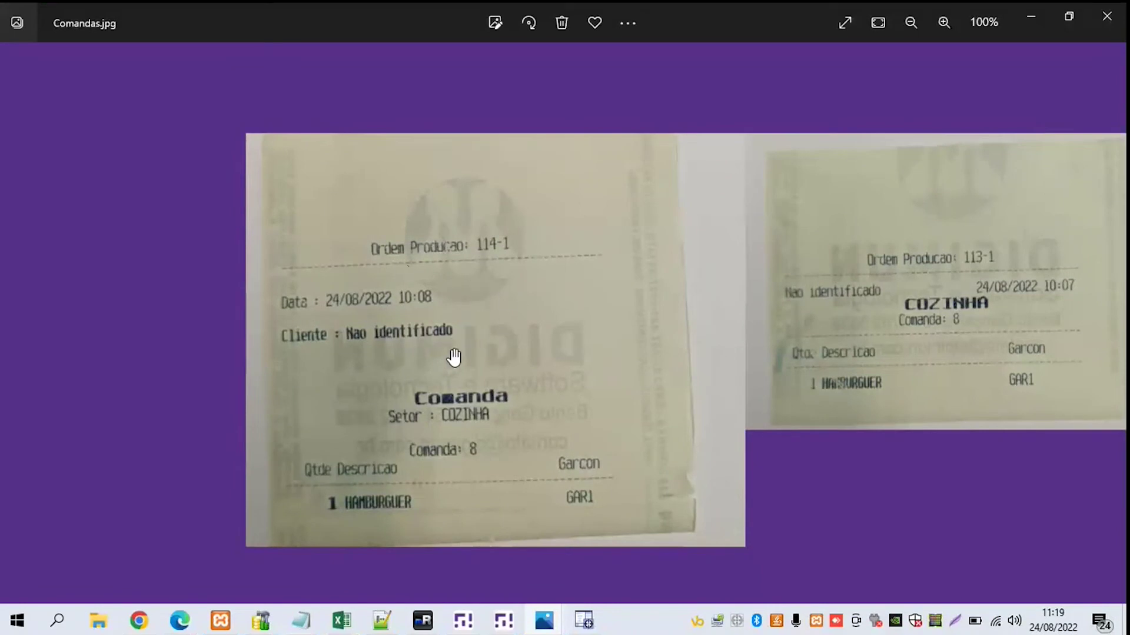
left_click_drag(452, 355, 235, 371)
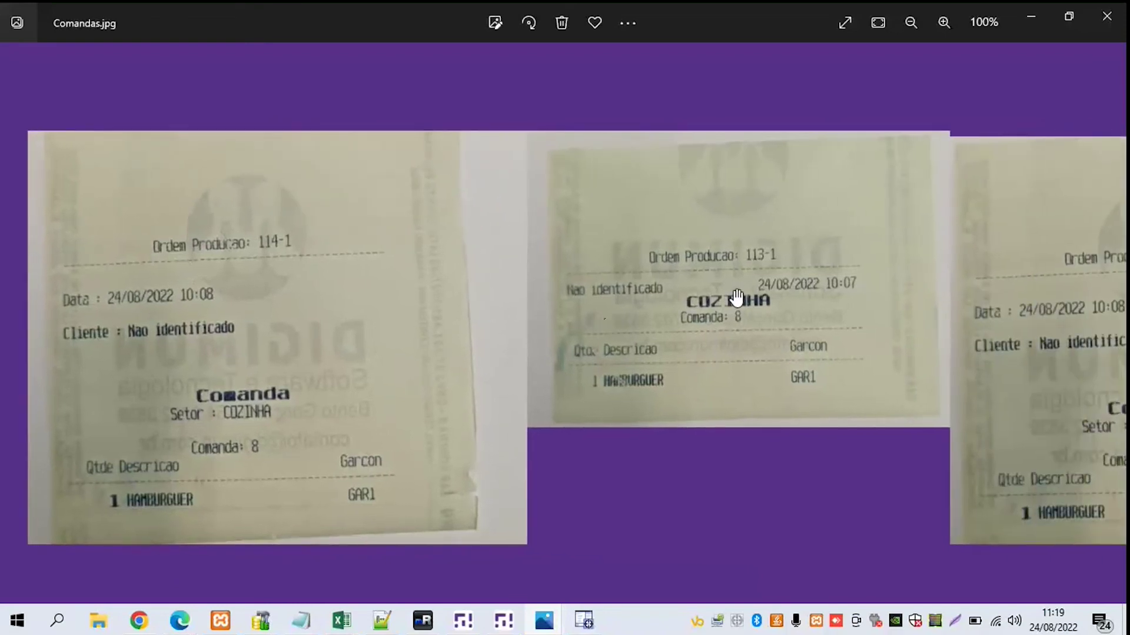
left_click_drag(721, 282, 375, 320)
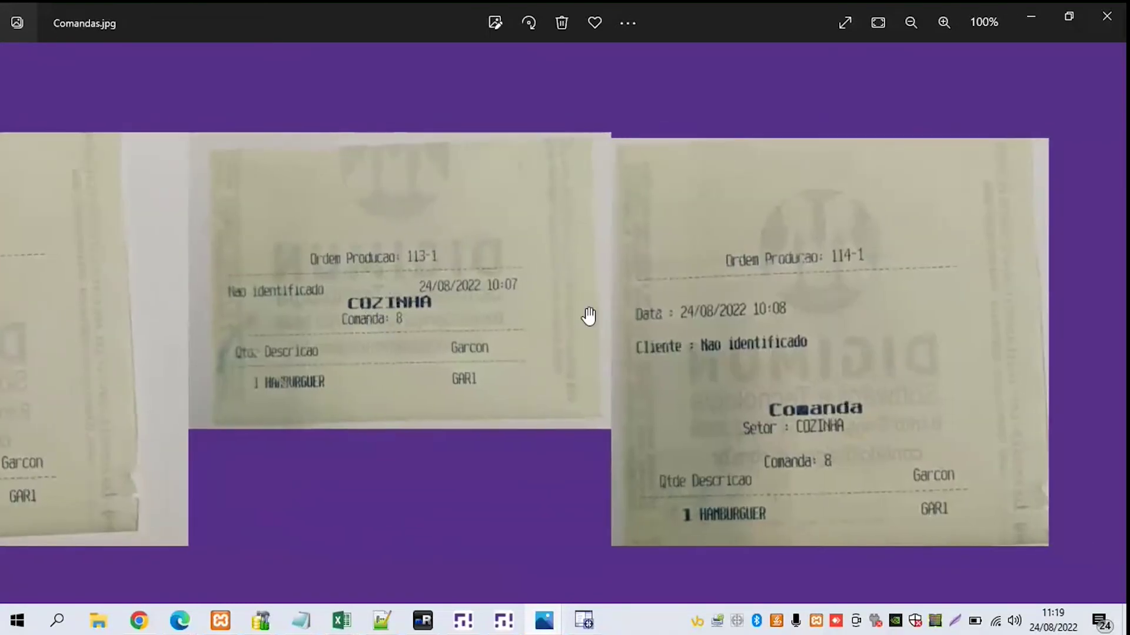
left_click_drag(711, 328, 557, 329)
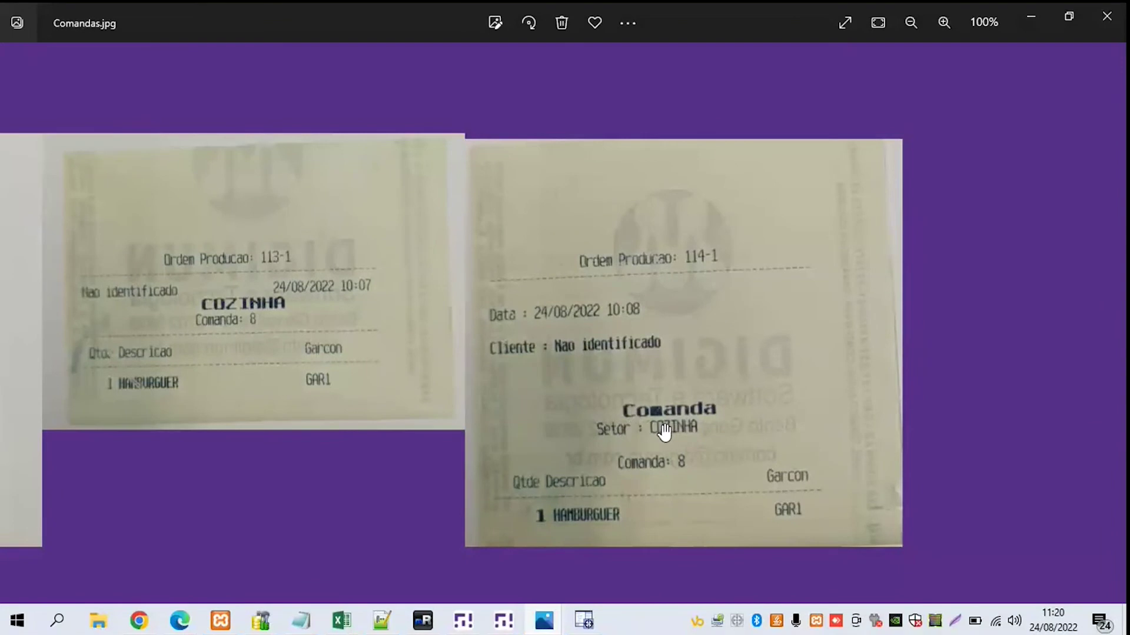
left_click_drag(654, 450, 647, 418)
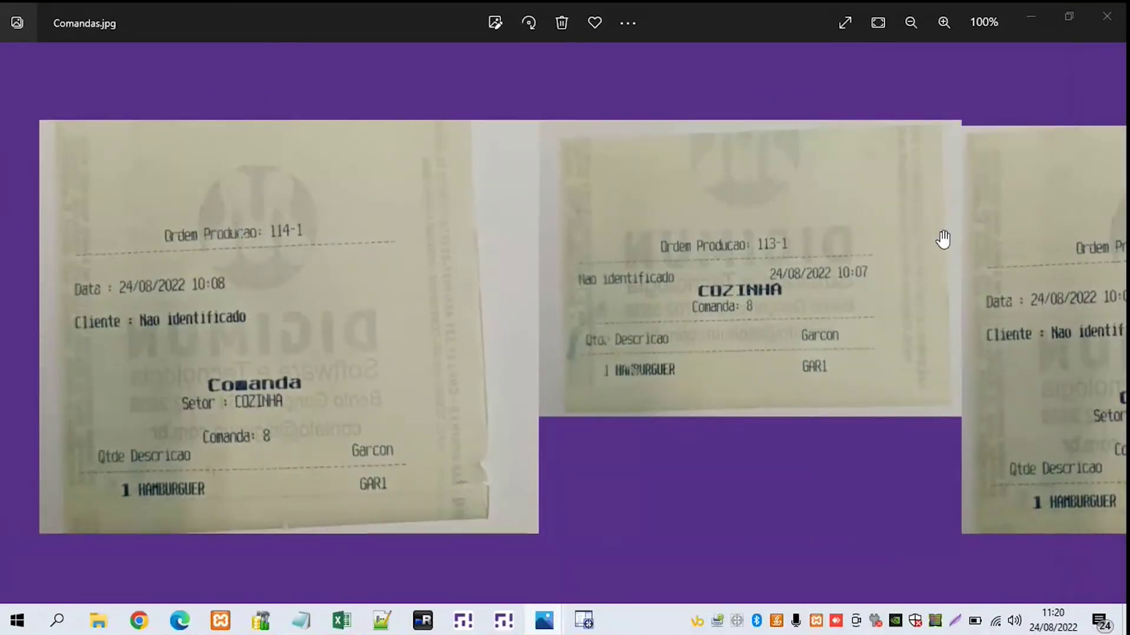
Switch back to DGMenu
key("alt+Tab")
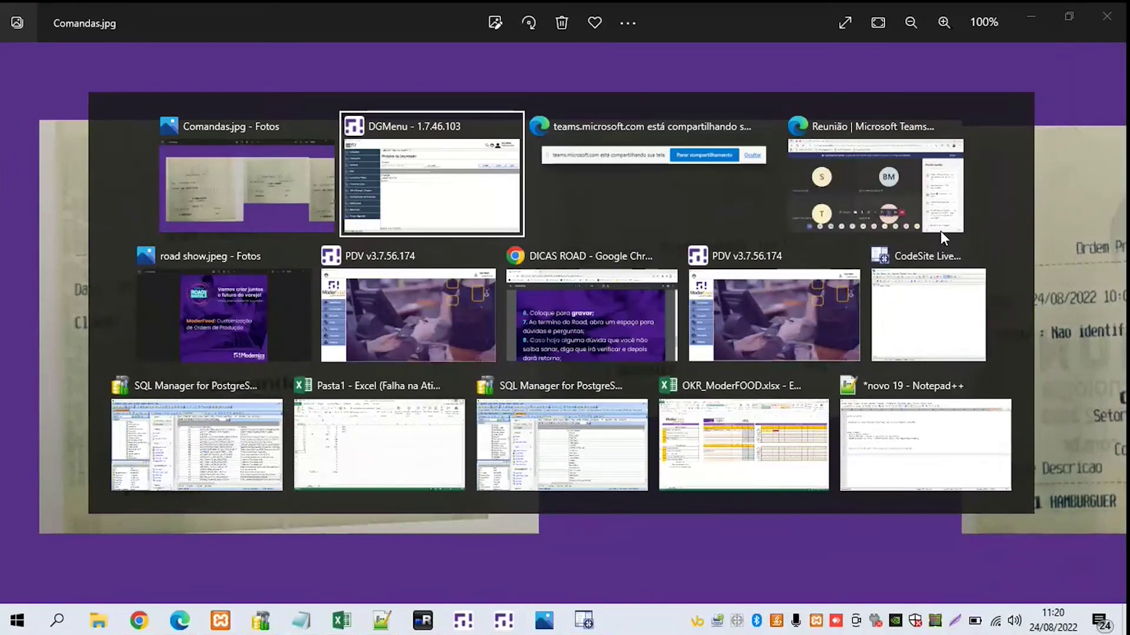